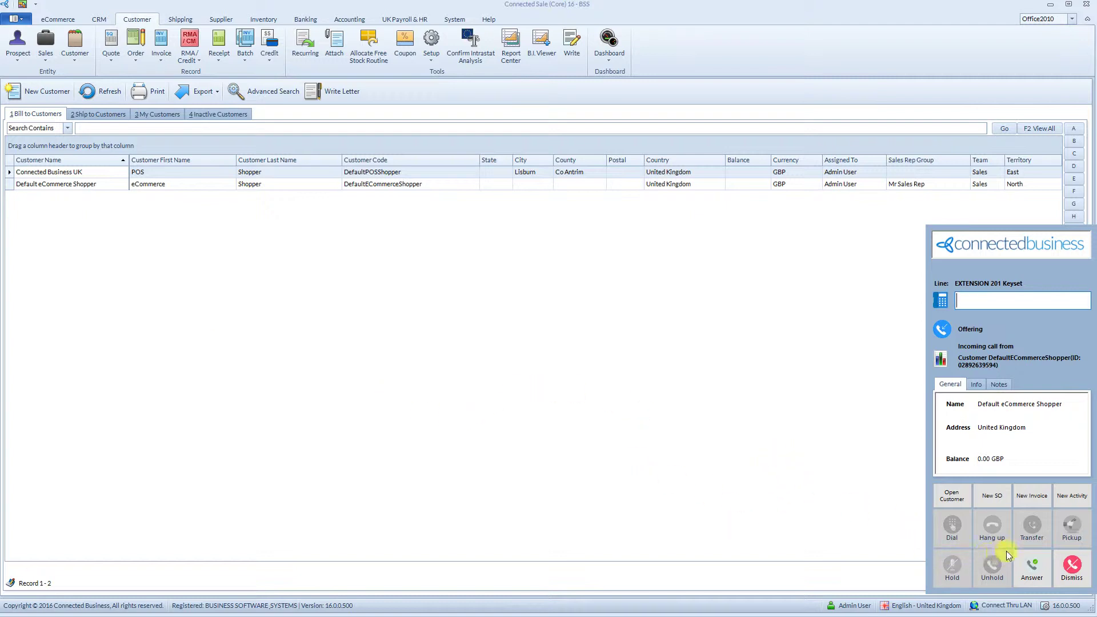
Answer the incoming call and review the caller's last invoice from the call information.
{"action": "left_click", "coordinate": [1029, 563]}
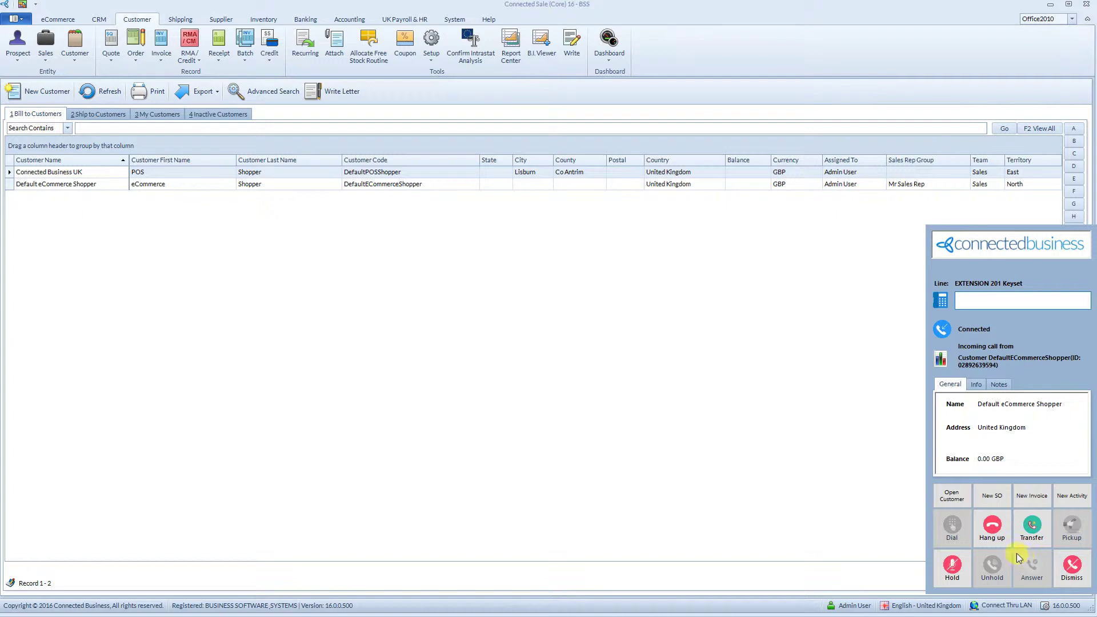
{"action": "left_click", "coordinate": [977, 387]}
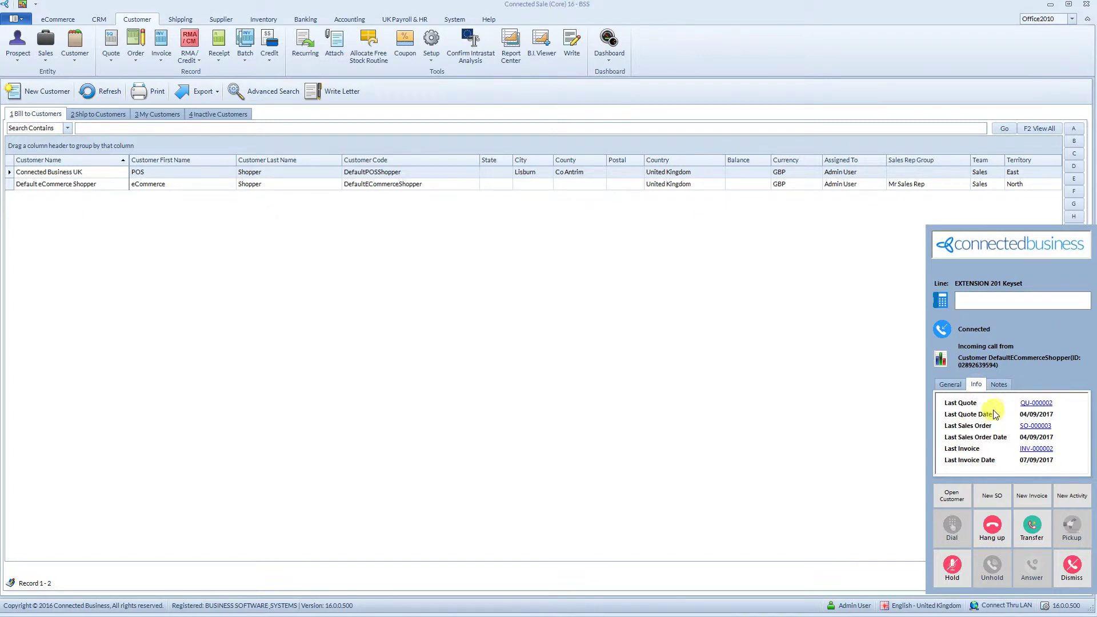
{"action": "left_click", "coordinate": [1036, 449]}
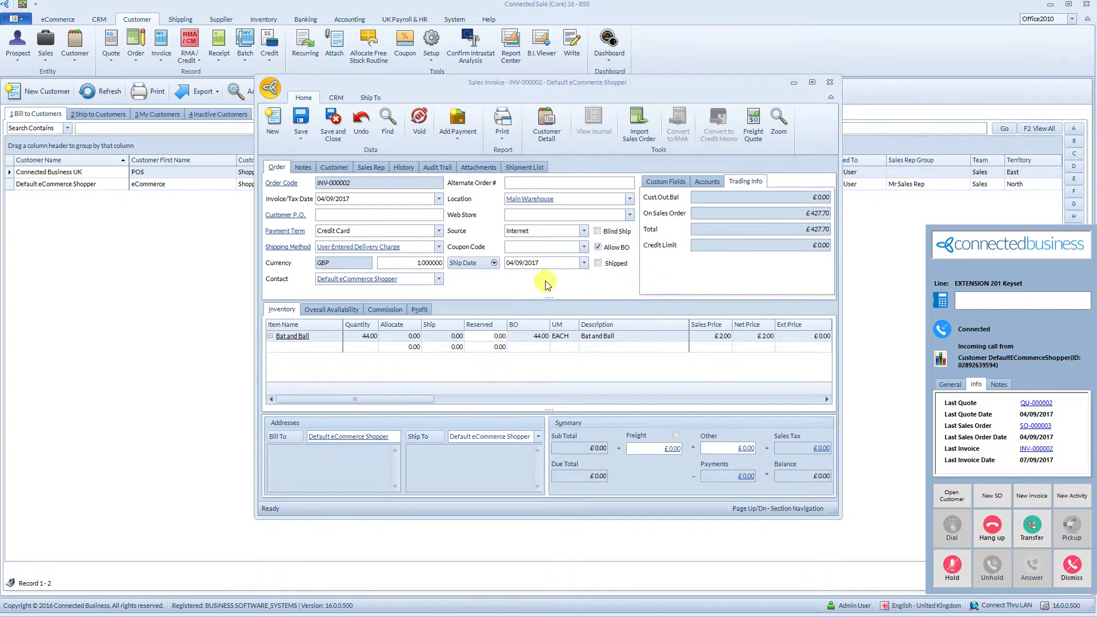
{"action": "left_click", "coordinate": [832, 82]}
Check the notes for the connected call and return to the caller's general details.
{"action": "left_click", "coordinate": [1000, 384]}
{"action": "left_click", "coordinate": [961, 408]}
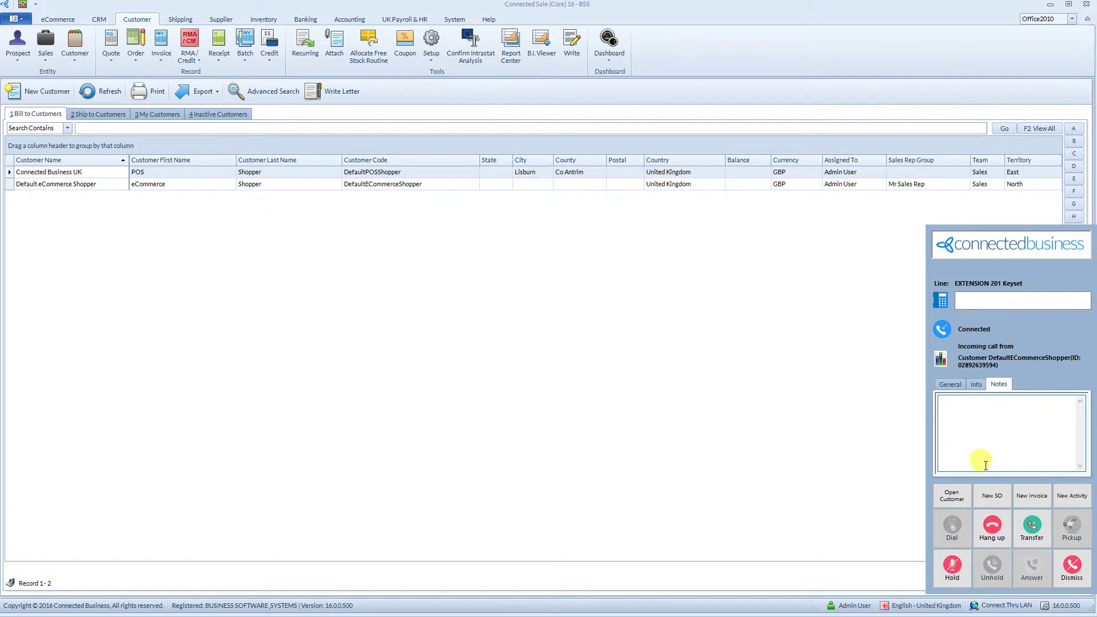
{"action": "left_click", "coordinate": [951, 384]}
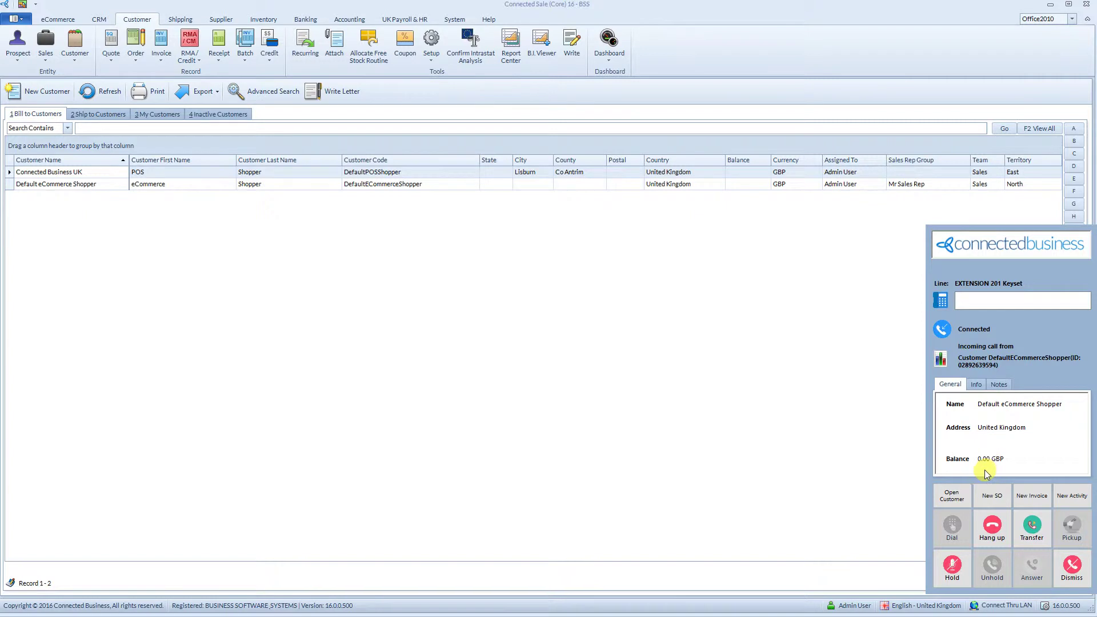
From the active call, open the caller's customer record and start a new sales order, invoice and activity.
{"action": "left_click", "coordinate": [955, 498]}
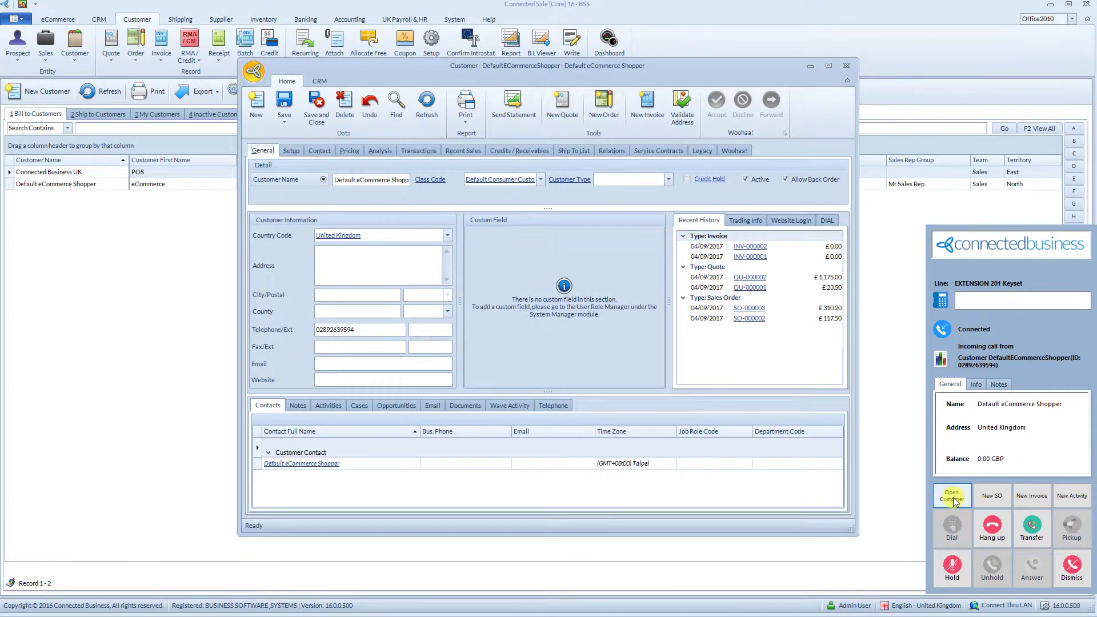
{"action": "left_click", "coordinate": [995, 498]}
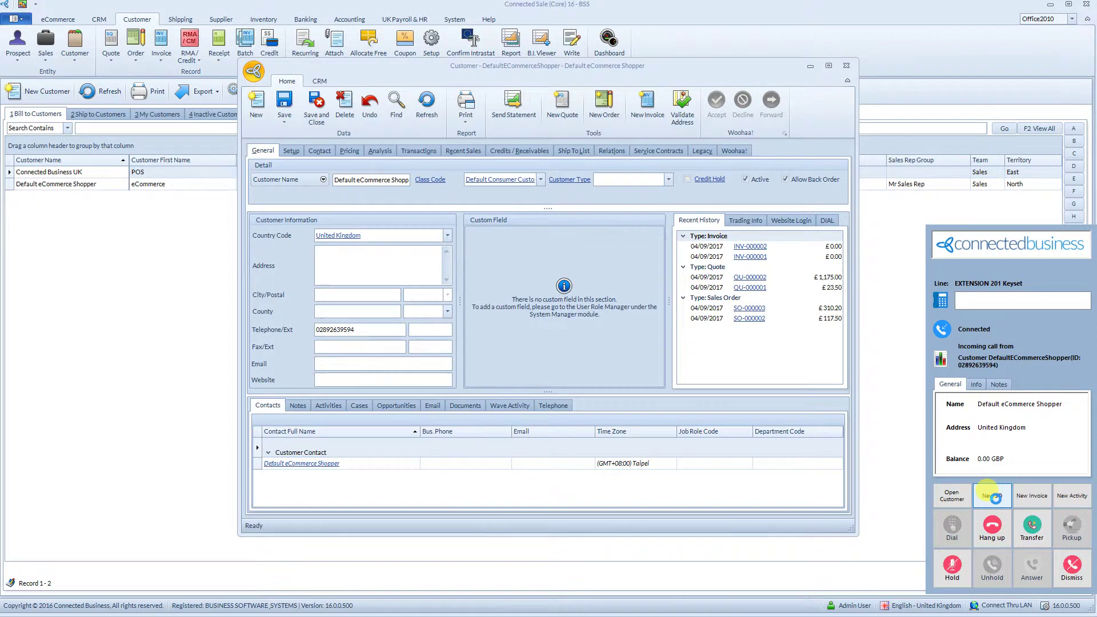
{"action": "left_click", "coordinate": [1032, 497]}
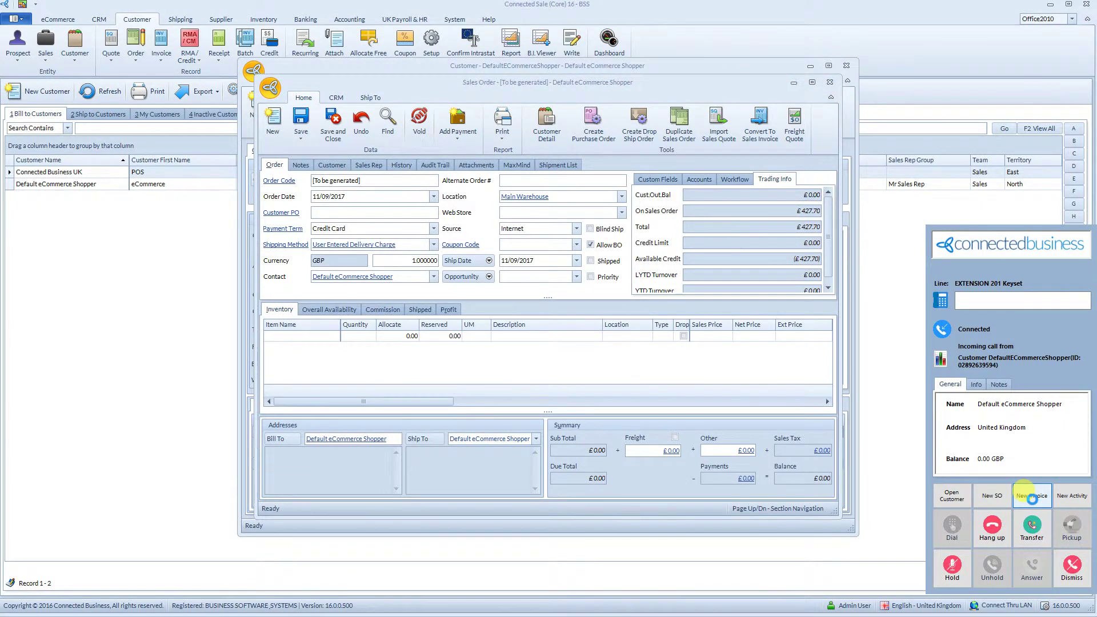
{"action": "left_click", "coordinate": [1073, 496]}
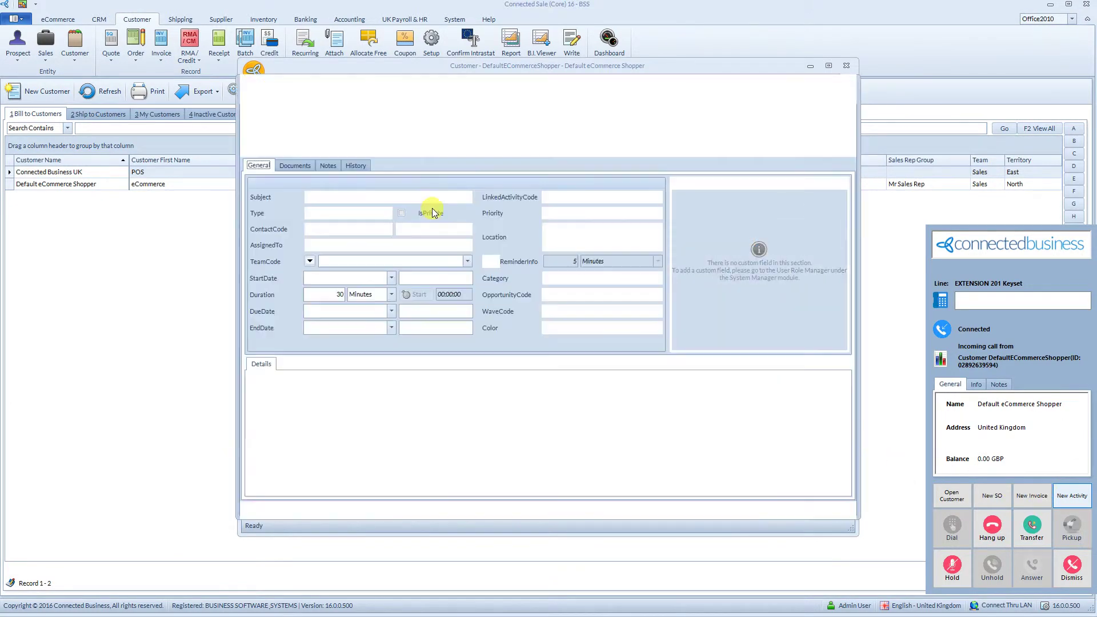
Enter "called today" as the new activity's subject and set its type to Case.
{"action": "left_click", "coordinate": [346, 197]}
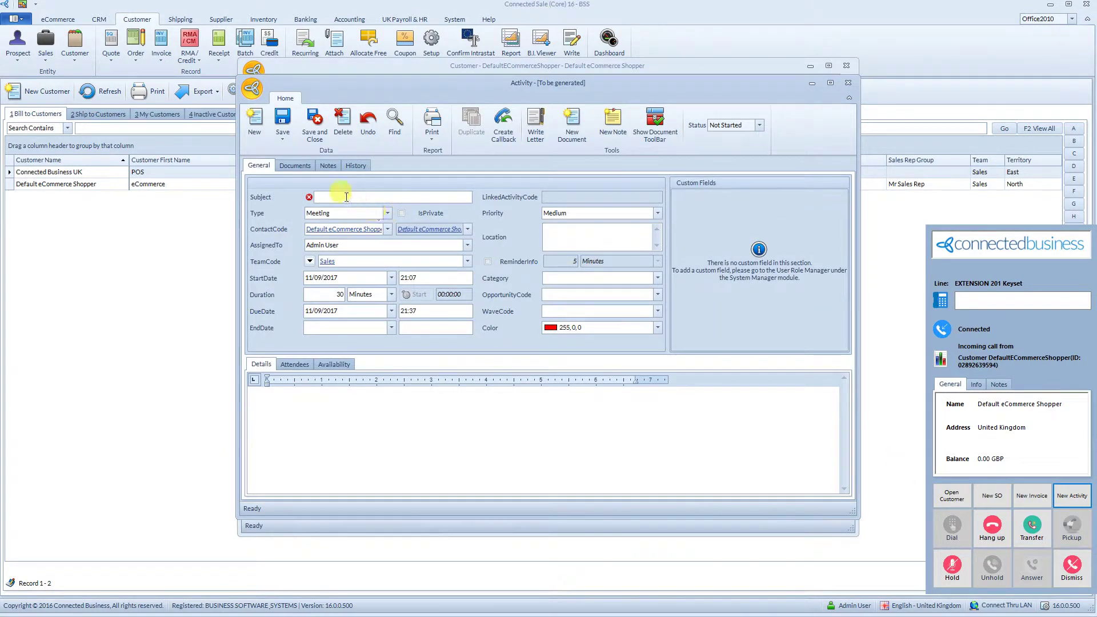
{"action": "type", "text": "called today"}
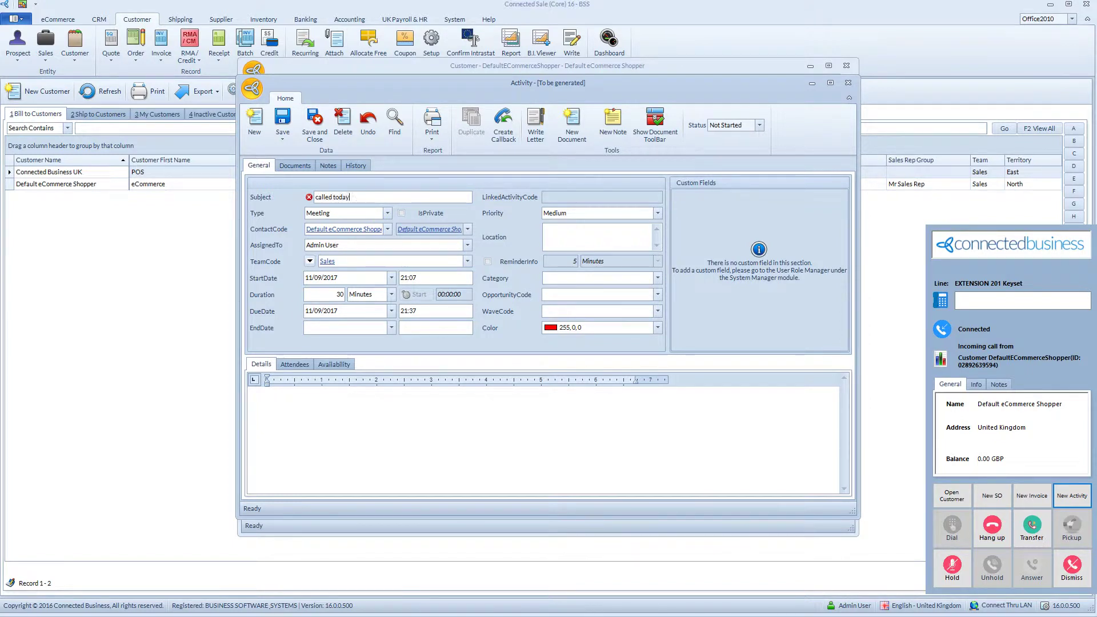
{"action": "left_click", "coordinate": [387, 213]}
{"action": "left_click", "coordinate": [343, 233]}
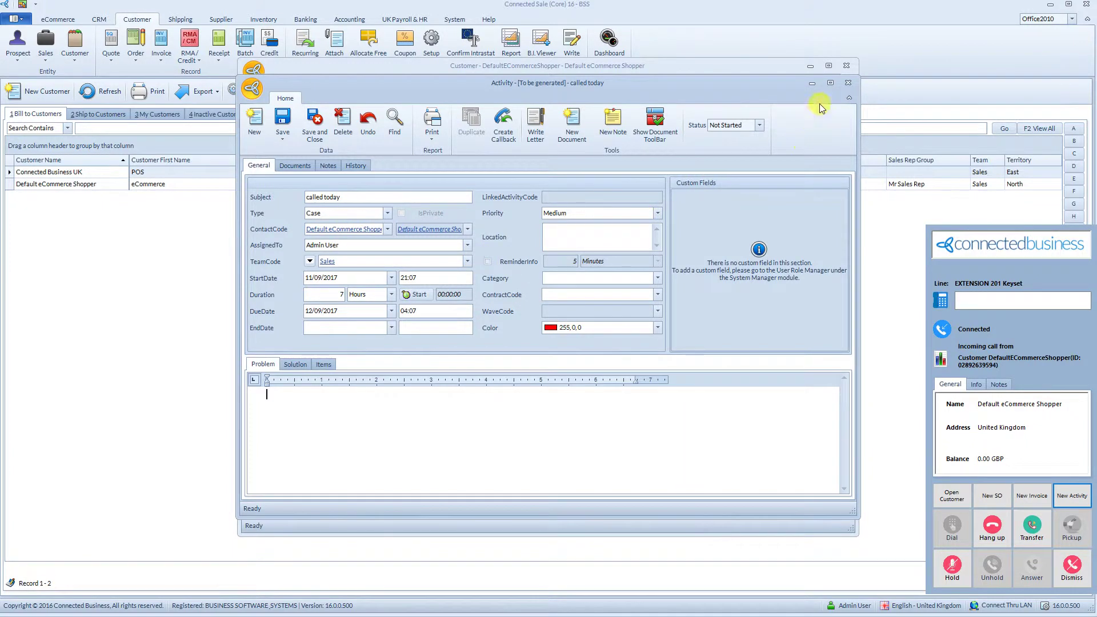
Discard the unsaved activity and close the remaining sales and customer record windows.
{"action": "left_click", "coordinate": [848, 83]}
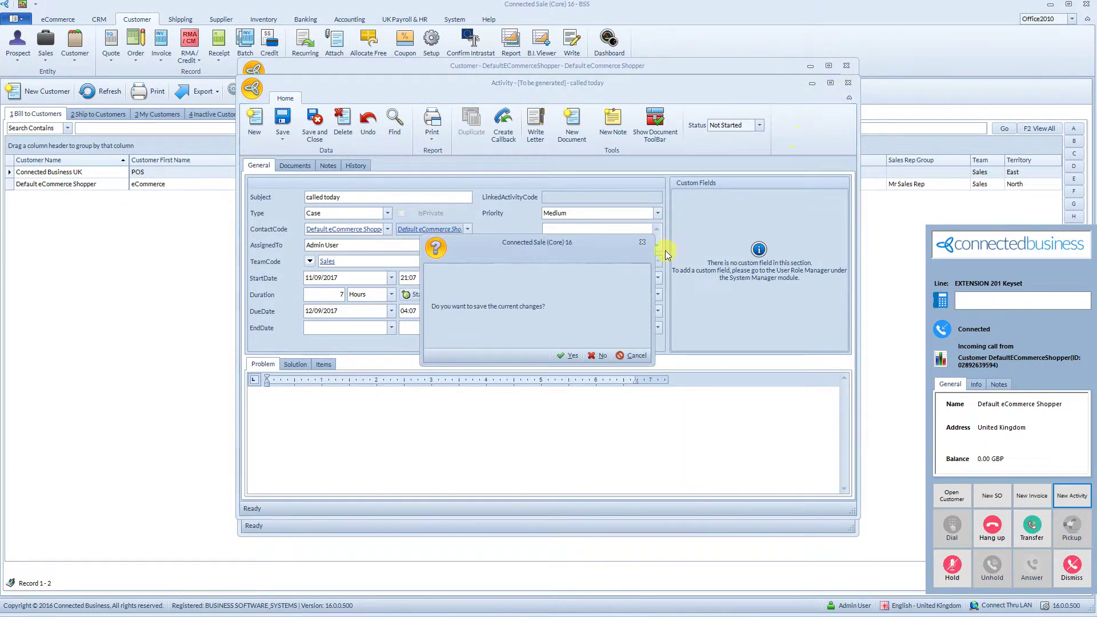
{"action": "left_click", "coordinate": [599, 354]}
{"action": "left_click", "coordinate": [831, 85]}
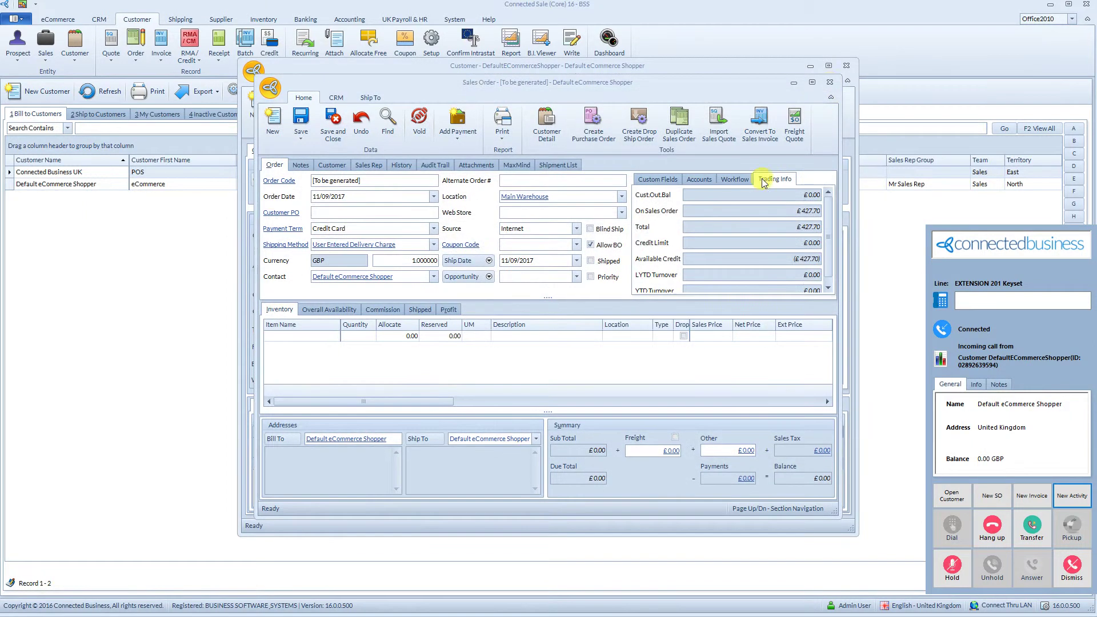
{"action": "left_click", "coordinate": [832, 83]}
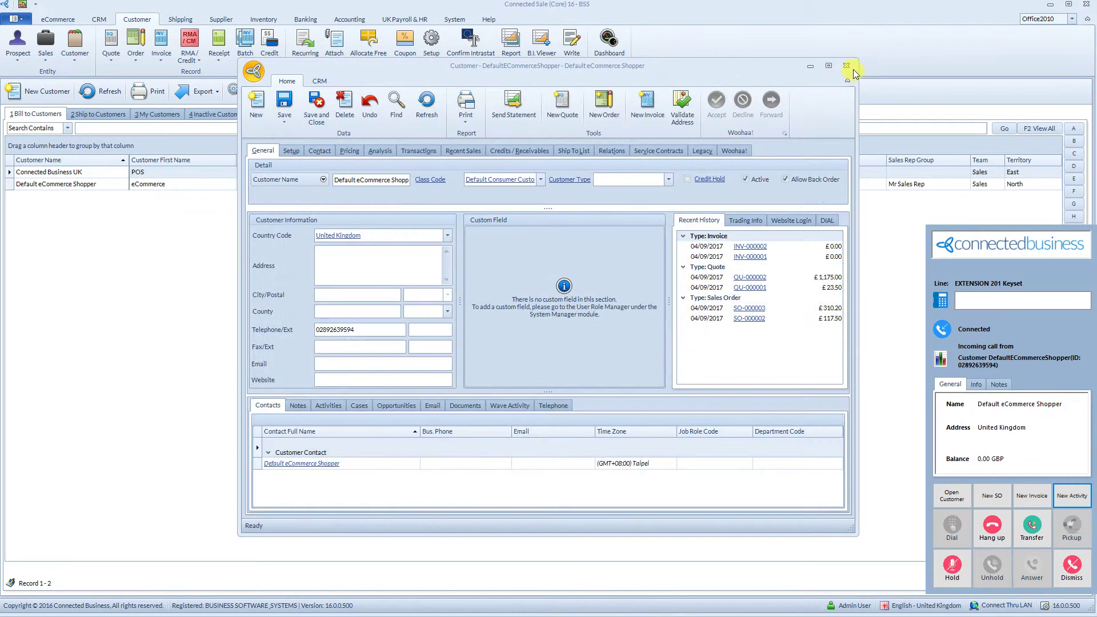
{"action": "left_click", "coordinate": [847, 66]}
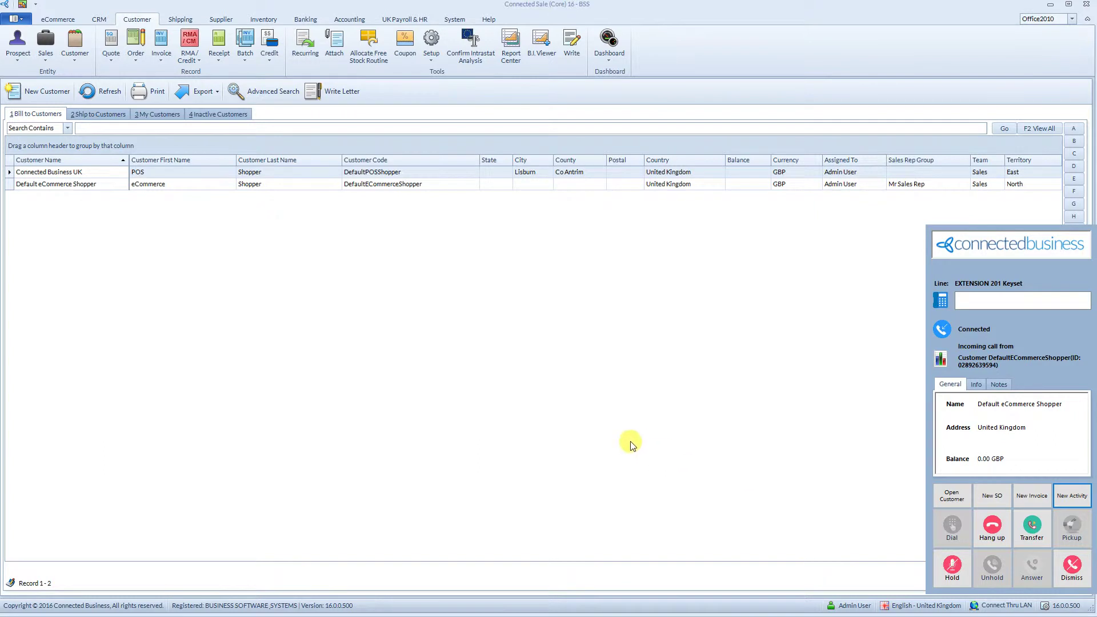
Hang up the current call and answer the next incoming customer call.
{"action": "left_click", "coordinate": [988, 530]}
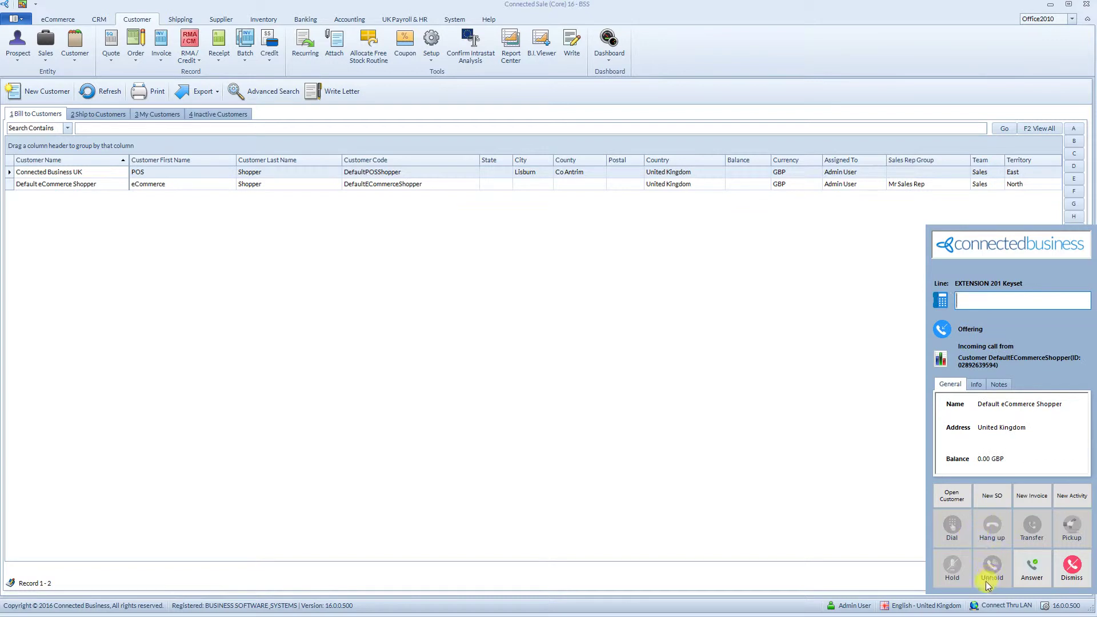
{"action": "left_click", "coordinate": [1032, 567]}
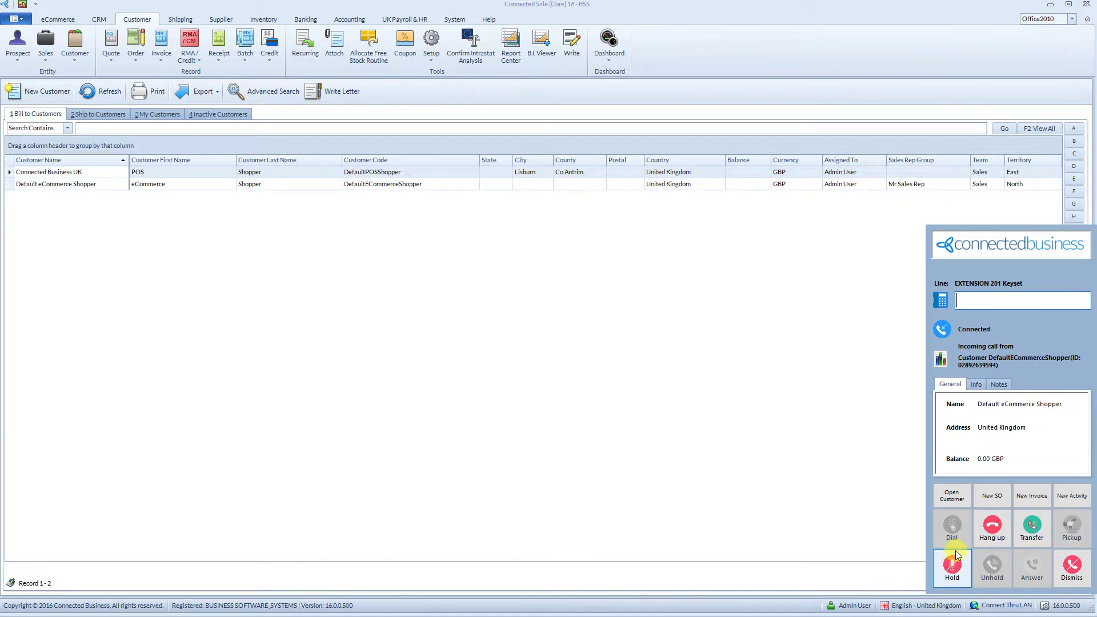
Start a transfer of the connected call by calling the White Analog extension.
{"action": "left_click", "coordinate": [1033, 536]}
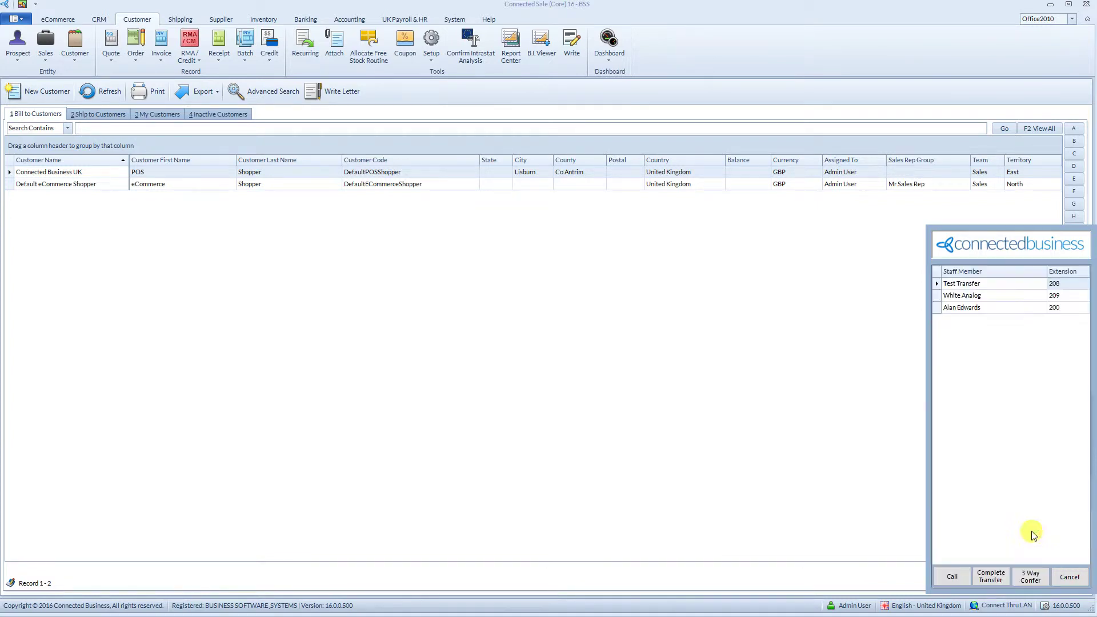
{"action": "left_click", "coordinate": [986, 295]}
{"action": "left_click", "coordinate": [952, 577]}
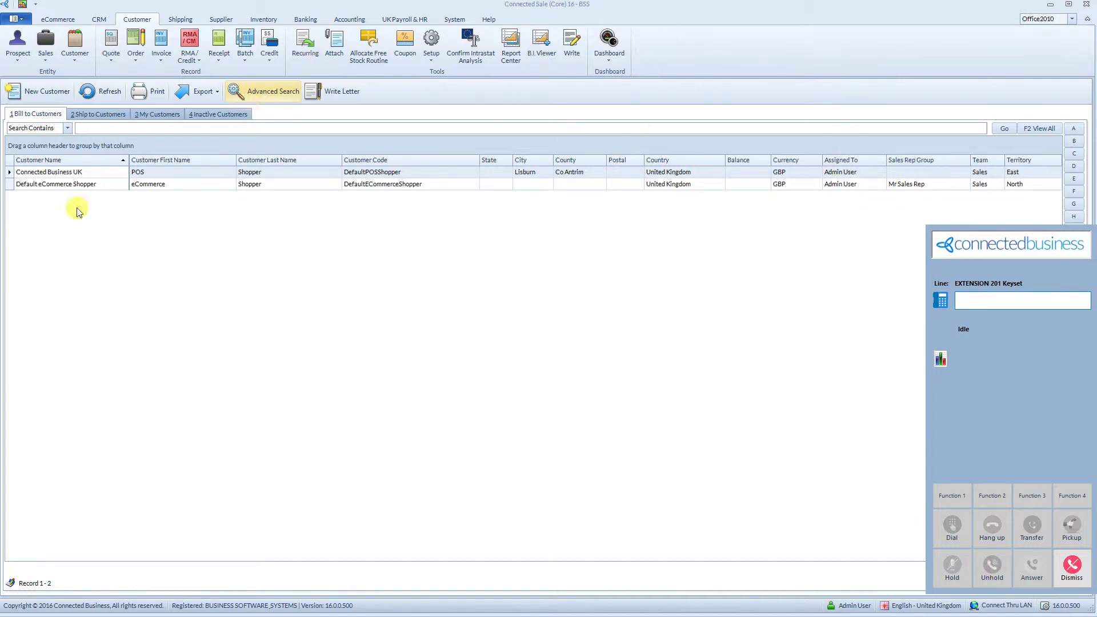
Open the Connected Business UK customer record and dial the first contact's mobile number from its dial list.
{"action": "double_click", "coordinate": [103, 171]}
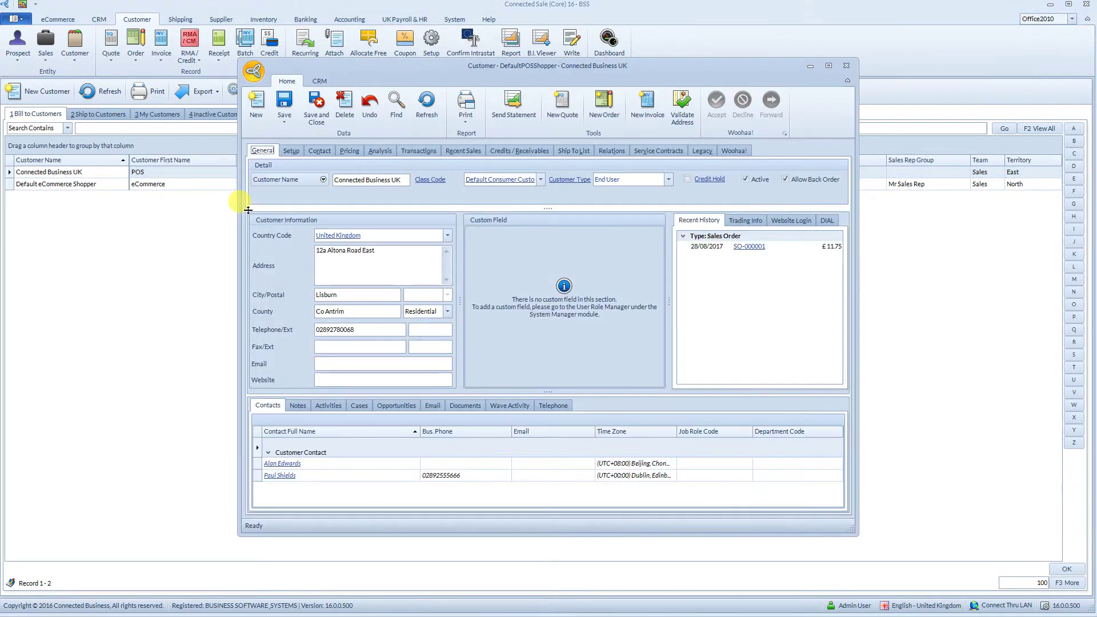
{"action": "left_click", "coordinate": [827, 221]}
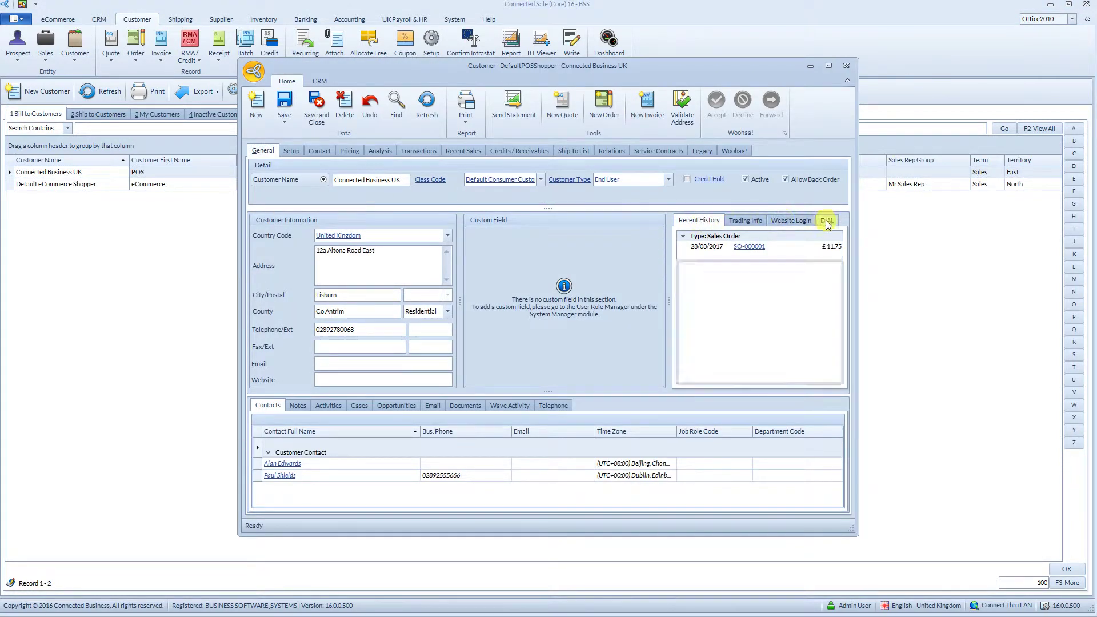
{"action": "left_click", "coordinate": [699, 251]}
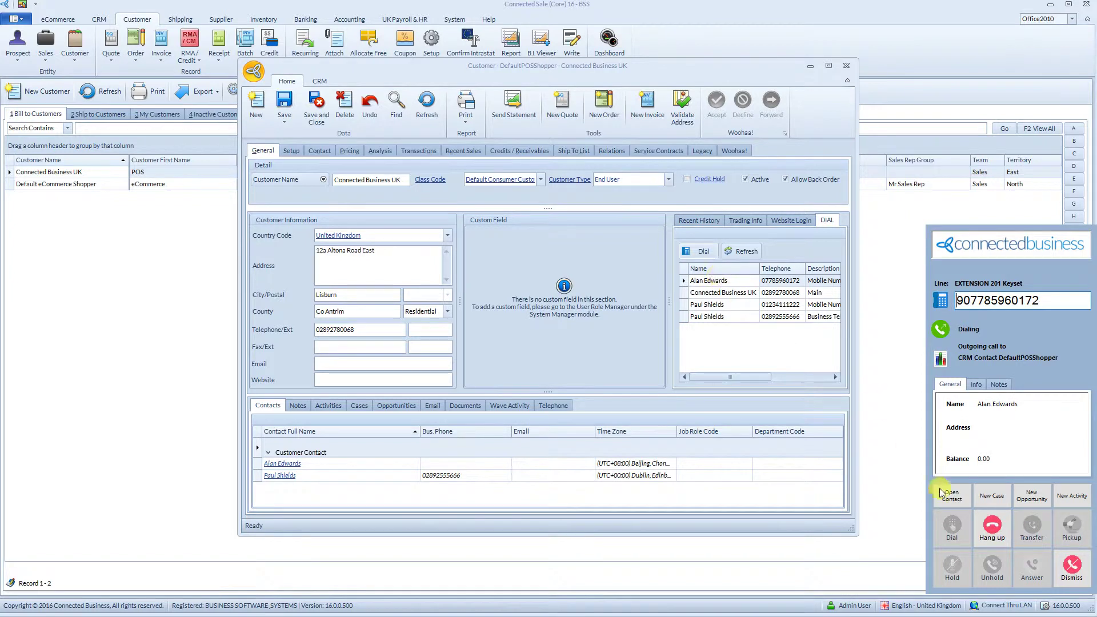
Hang up the outgoing call to the contact and close the Connected Business UK record.
{"action": "left_click", "coordinate": [995, 529]}
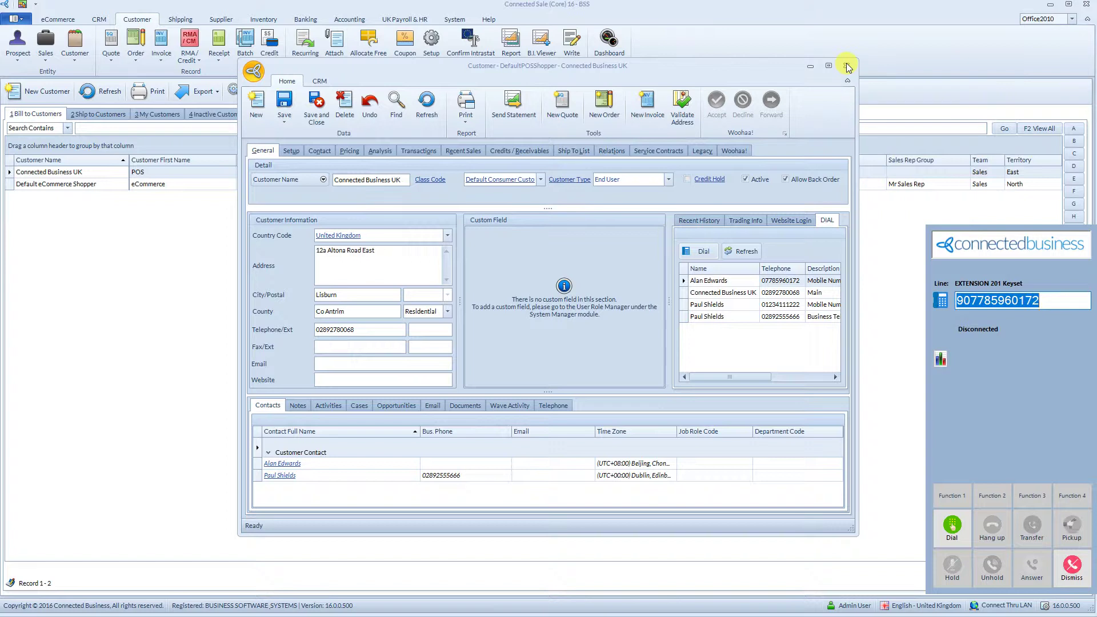
{"action": "left_click", "coordinate": [806, 221]}
{"action": "left_click", "coordinate": [826, 220]}
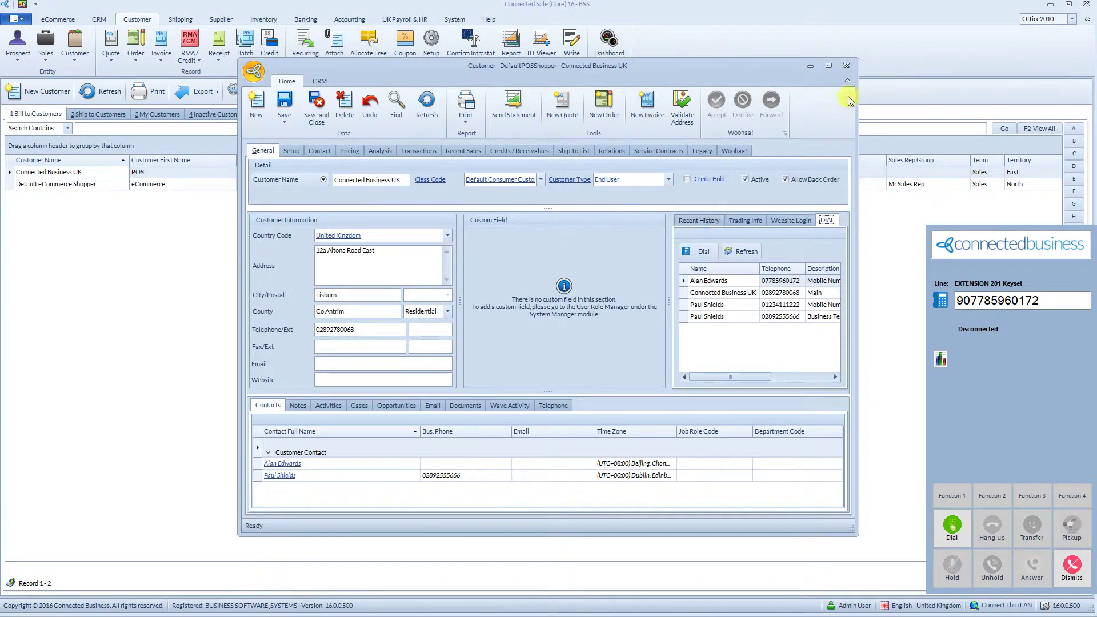
{"action": "left_click", "coordinate": [846, 65]}
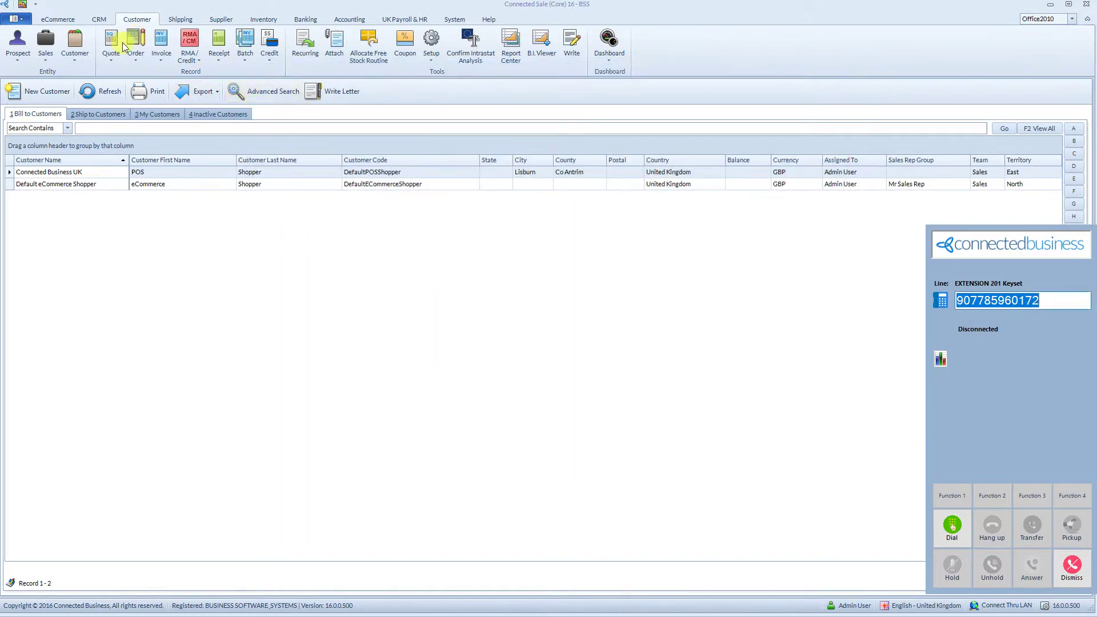
List the CRM leads, then open the Test Lead record and close it again.
{"action": "left_click", "coordinate": [97, 20]}
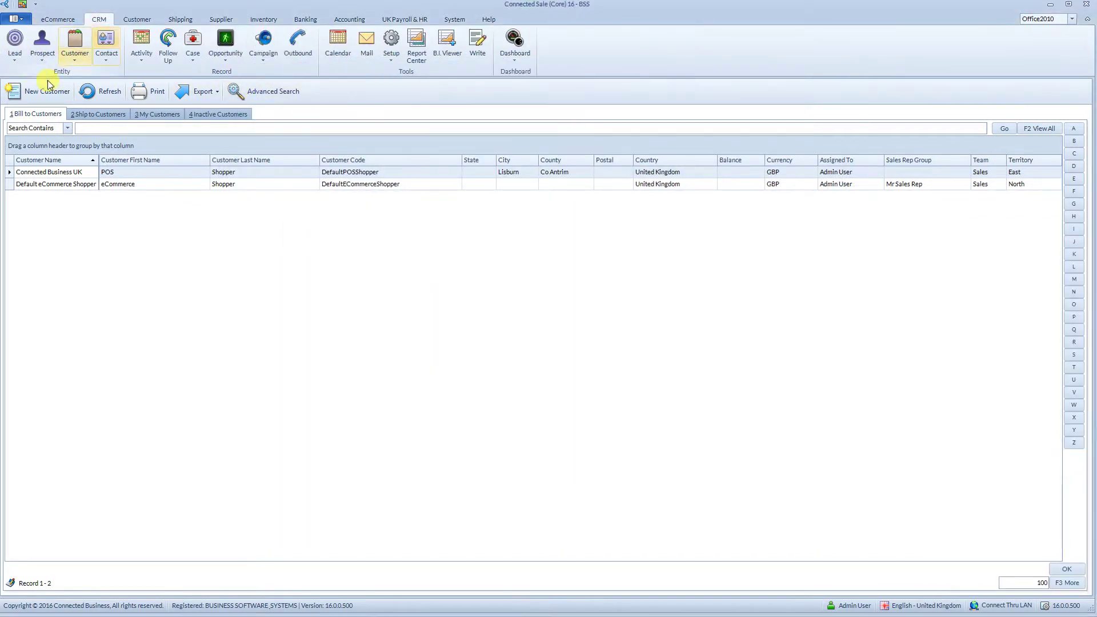
{"action": "left_click", "coordinate": [15, 50]}
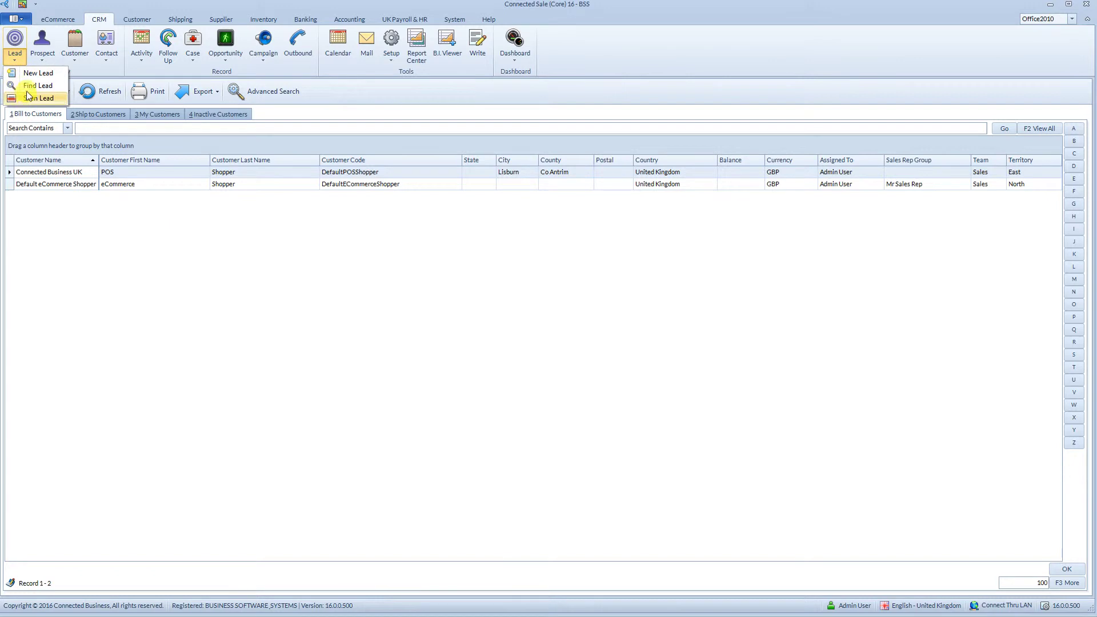
{"action": "left_click", "coordinate": [30, 87]}
{"action": "double_click", "coordinate": [125, 172]}
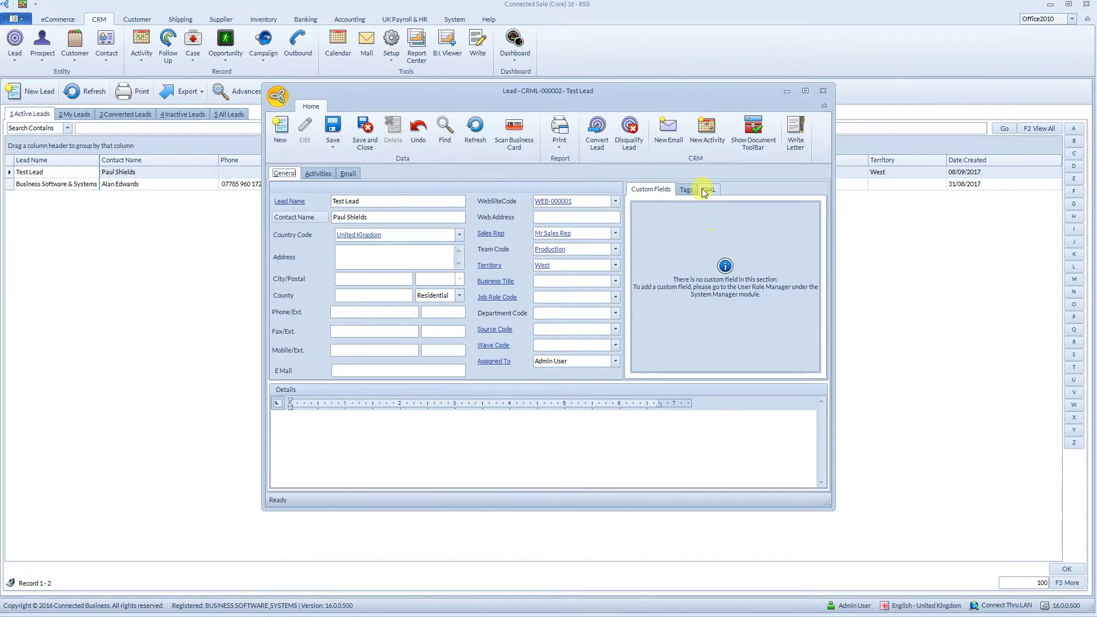
{"action": "left_click", "coordinate": [823, 91]}
Open the Business Software & Systems lead and dial its main telephone number from its dial list.
{"action": "double_click", "coordinate": [163, 185]}
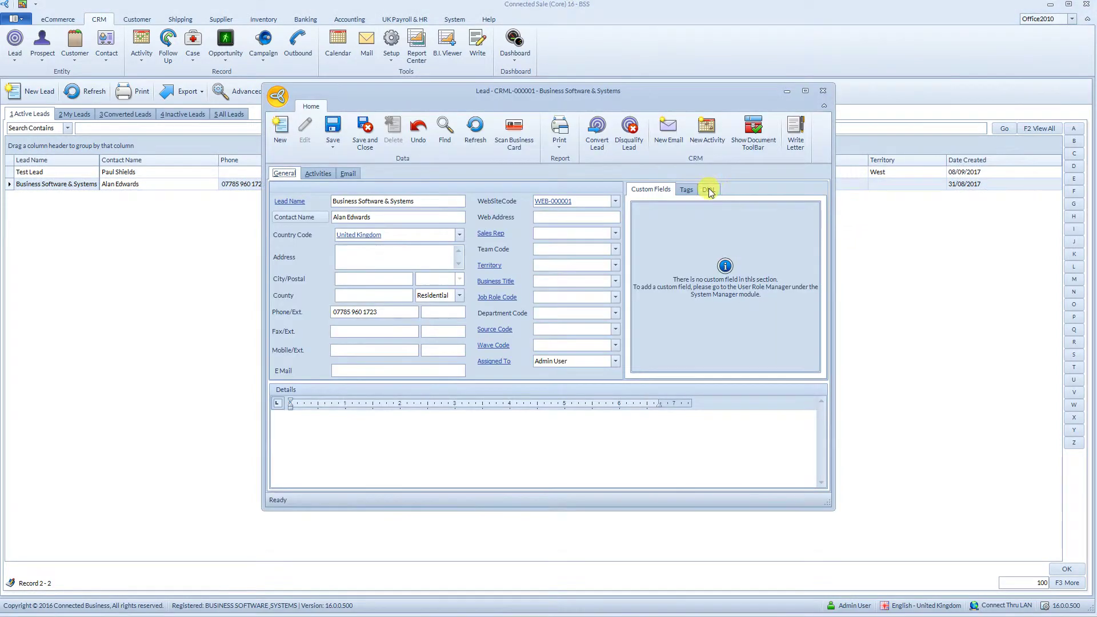
{"action": "left_click", "coordinate": [709, 188]}
{"action": "left_click", "coordinate": [688, 255]}
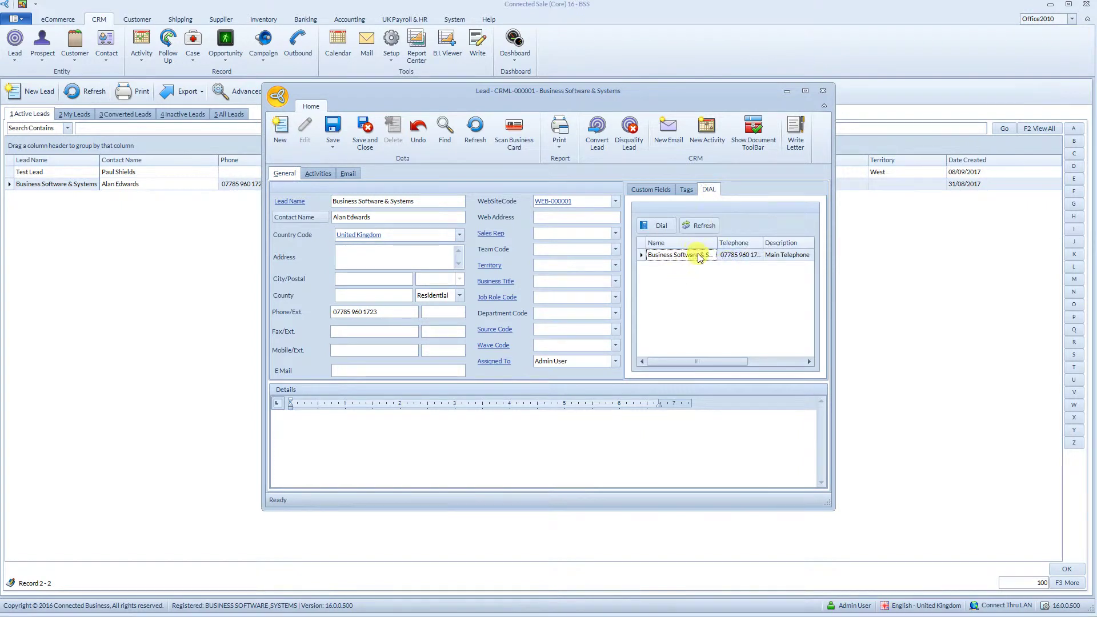
{"action": "left_click", "coordinate": [654, 223]}
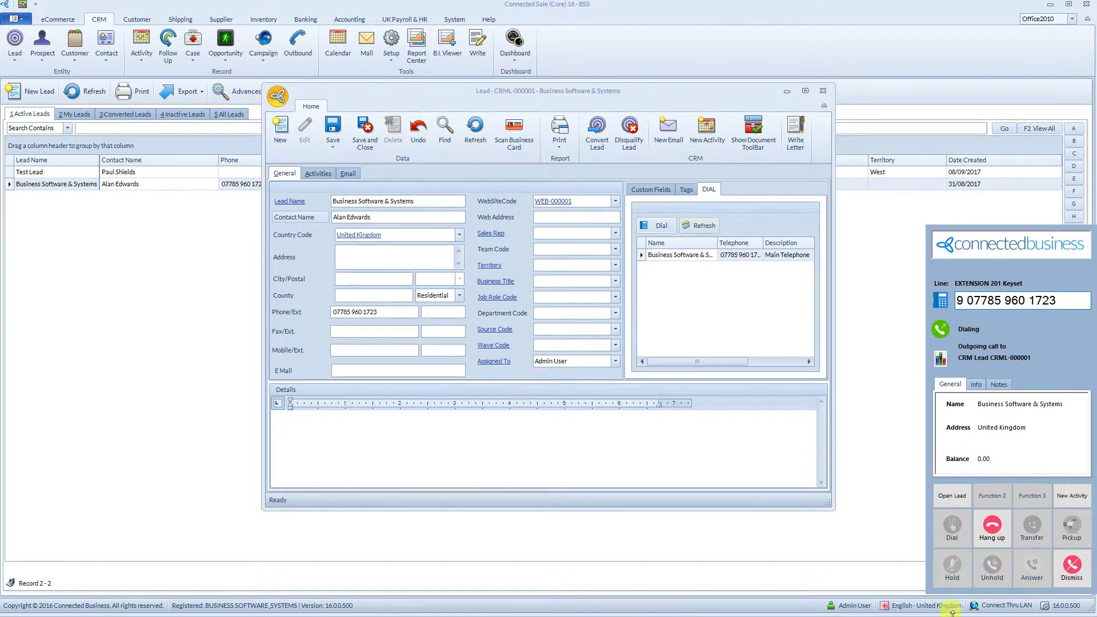
Hang up the call to the lead and close the Business Software & Systems record.
{"action": "left_click", "coordinate": [985, 537]}
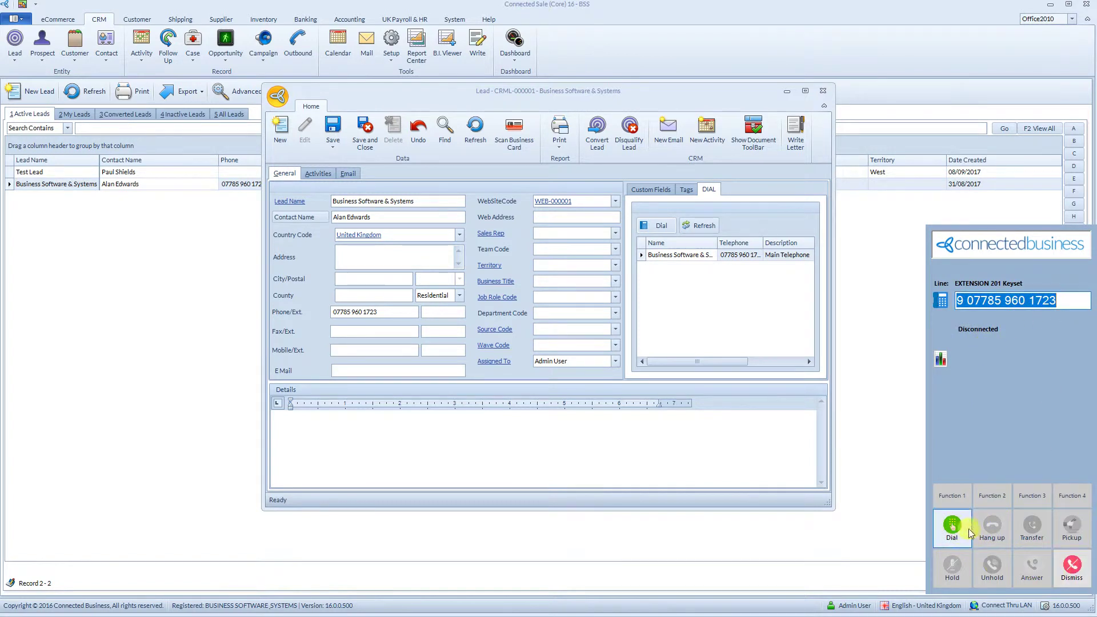
{"action": "left_click", "coordinate": [824, 91]}
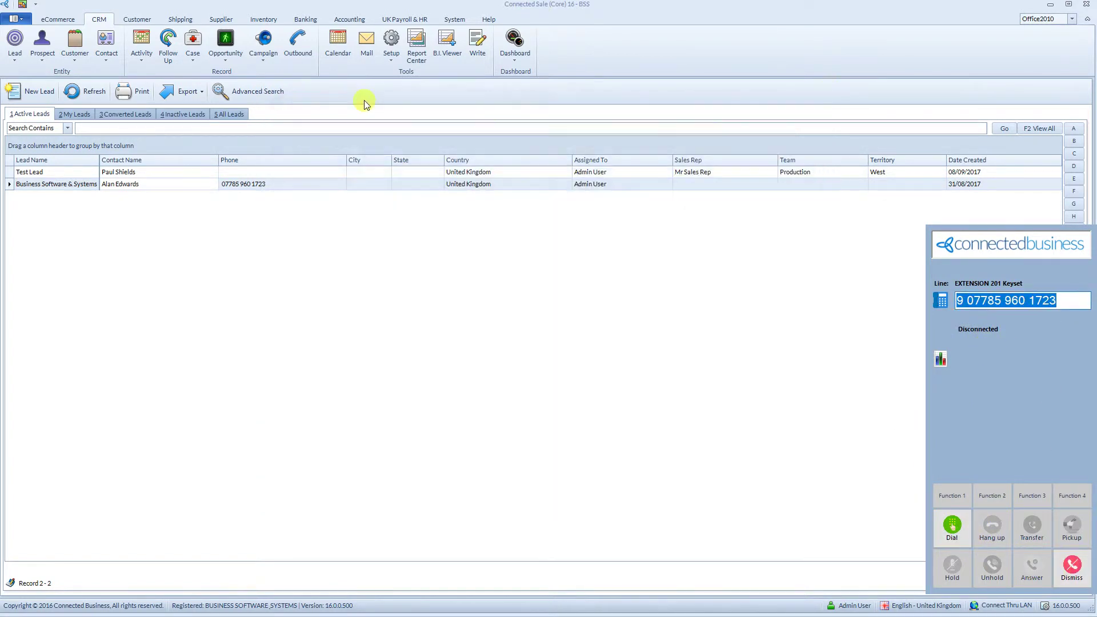
From the CRM prospects list, review the Test Propspect record's dial list and telephone call log, then close the record.
{"action": "left_click", "coordinate": [43, 52]}
{"action": "left_click", "coordinate": [48, 86]}
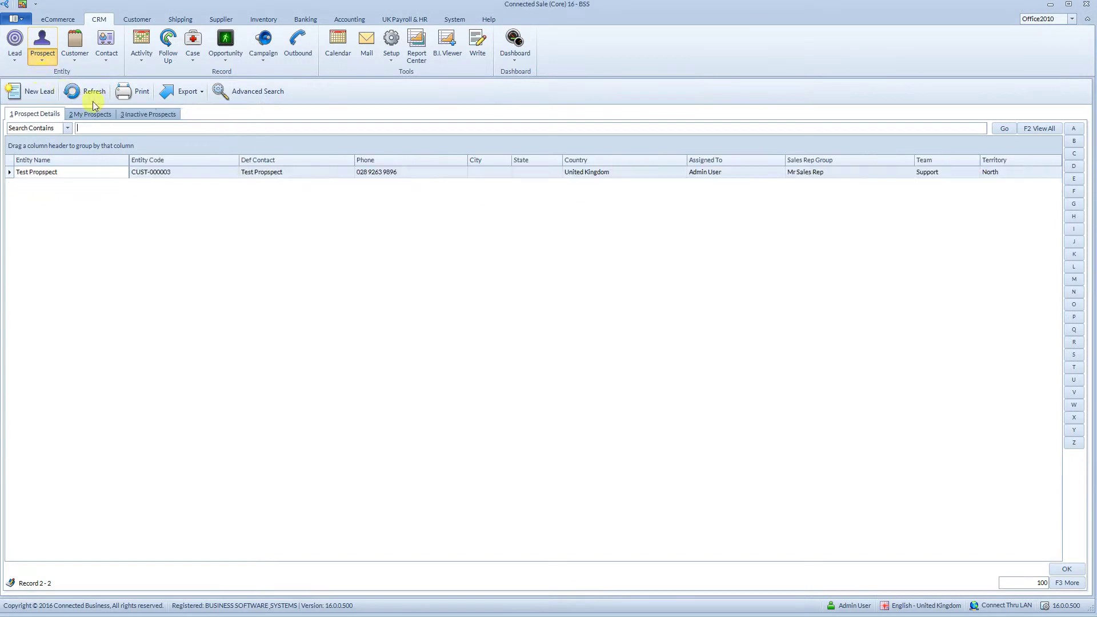
{"action": "left_click", "coordinate": [81, 173]}
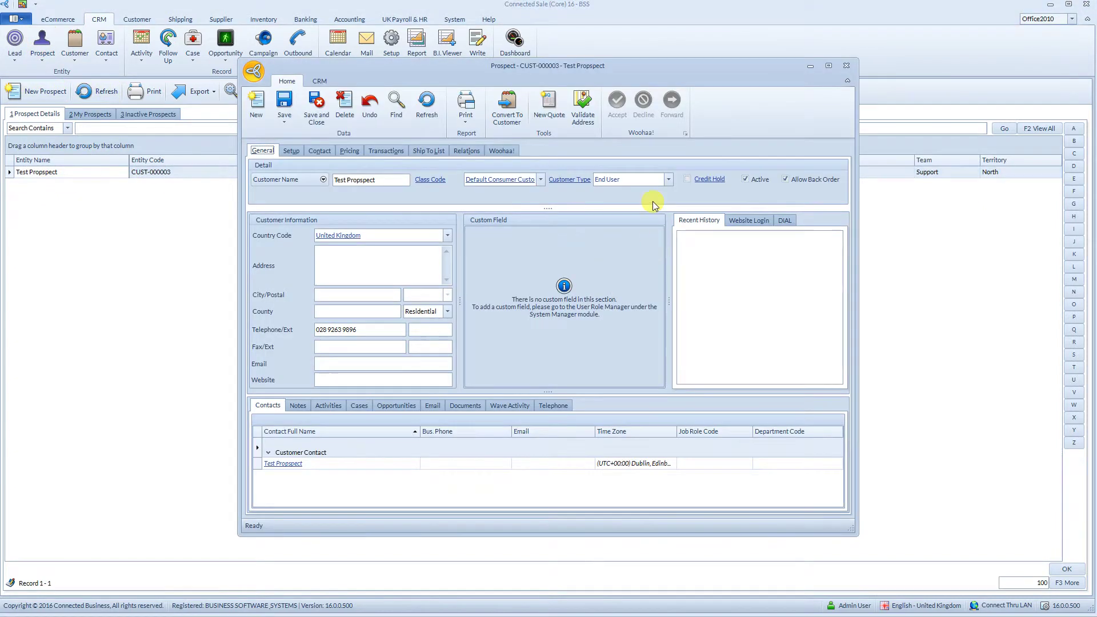
{"action": "left_click", "coordinate": [785, 220]}
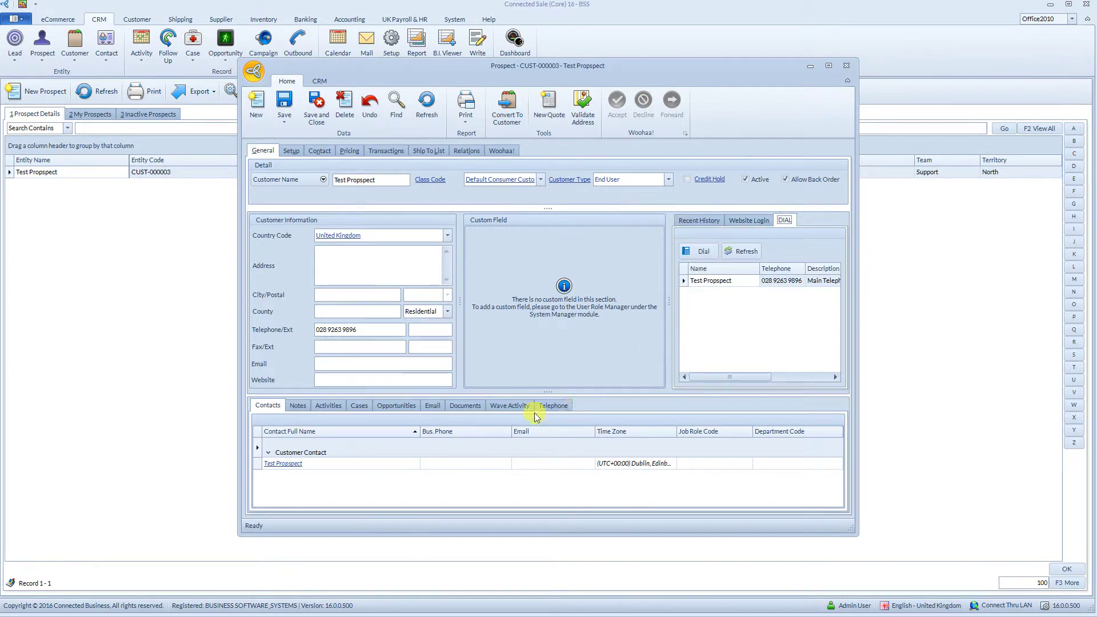
{"action": "left_click", "coordinate": [556, 407]}
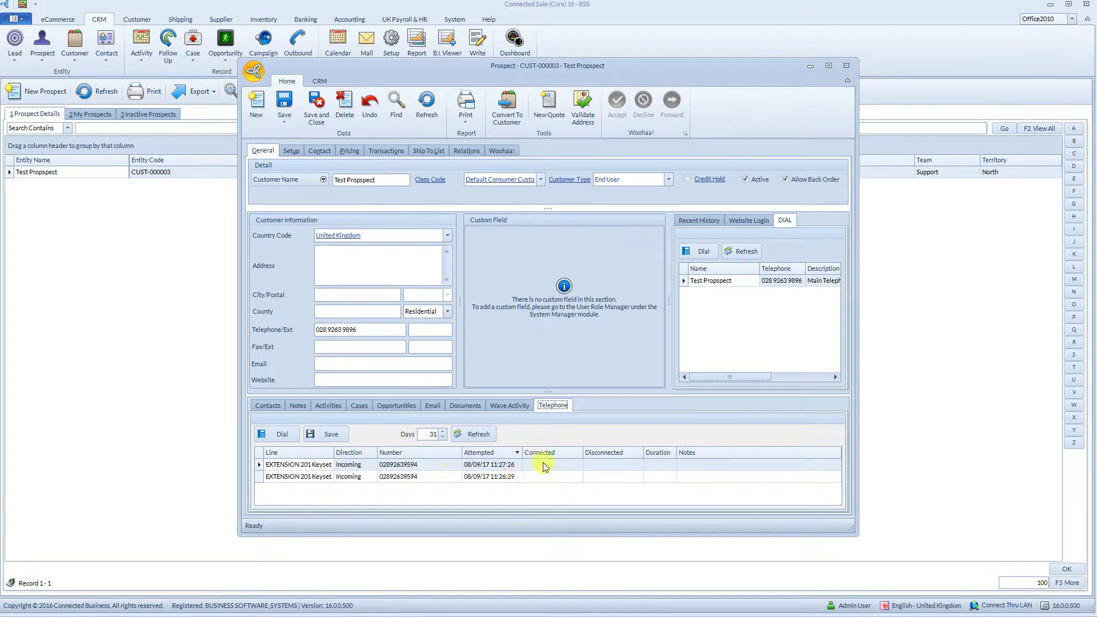
{"action": "left_click", "coordinate": [847, 67]}
Open the Connected Business UK customer from the CRM customer list and display its dial list and telephone call log.
{"action": "left_click", "coordinate": [75, 55]}
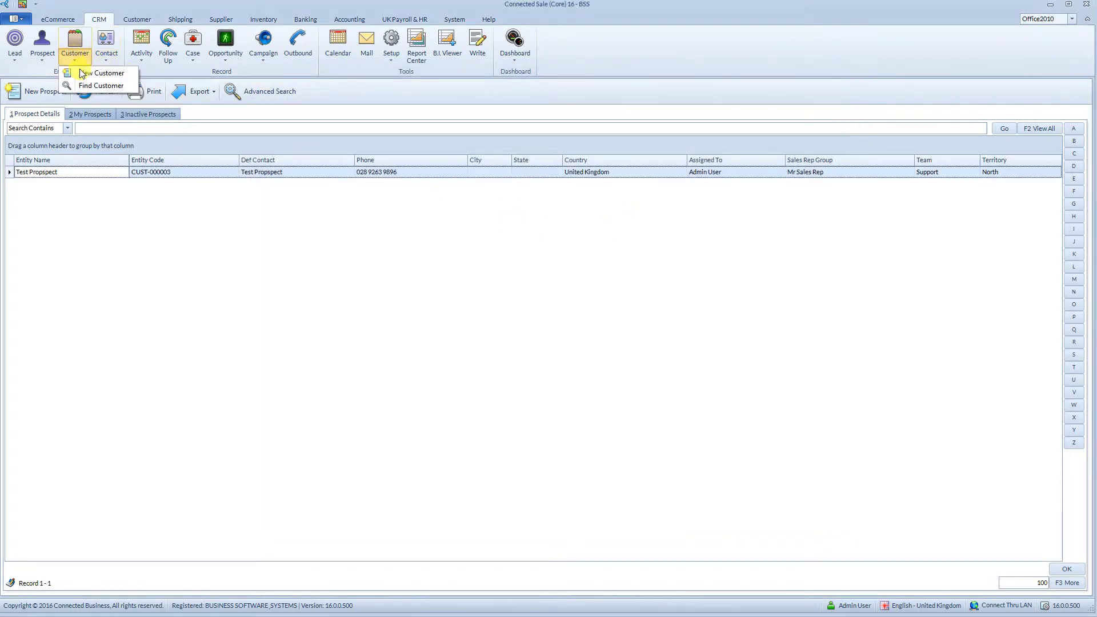
{"action": "left_click", "coordinate": [88, 86]}
{"action": "double_click", "coordinate": [80, 172]}
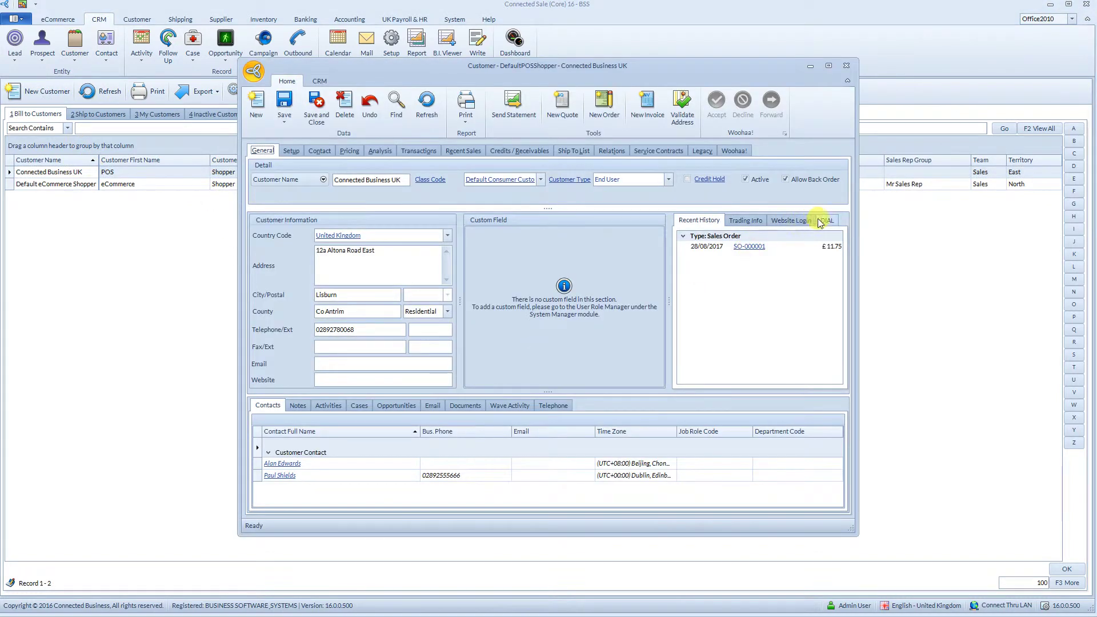
{"action": "left_click", "coordinate": [823, 221]}
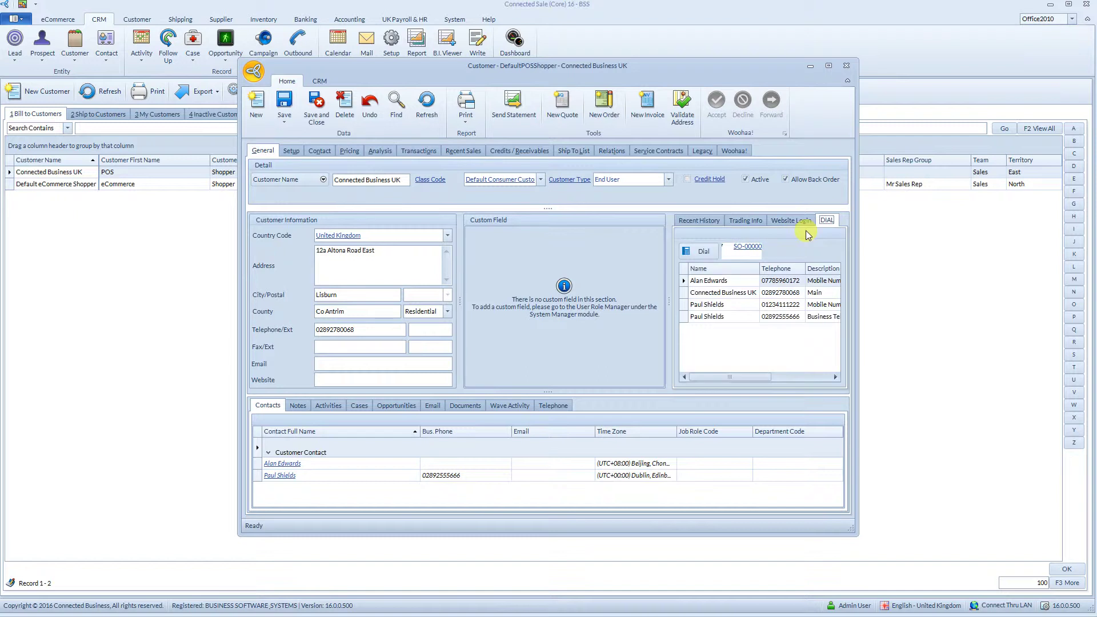
{"action": "left_click", "coordinate": [735, 294]}
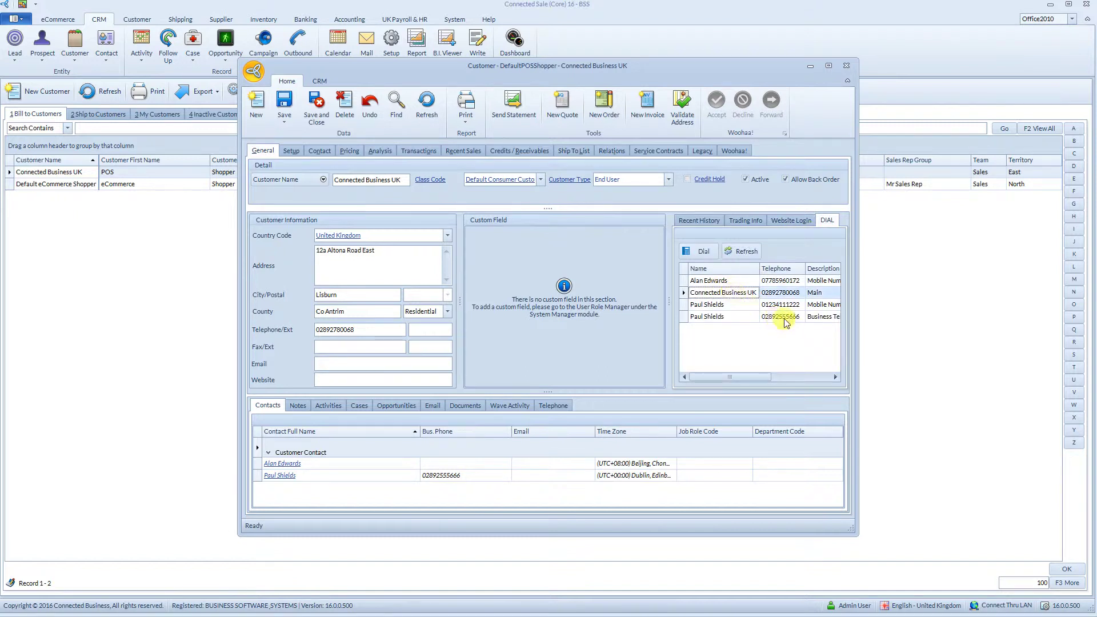
{"action": "left_click", "coordinate": [556, 406]}
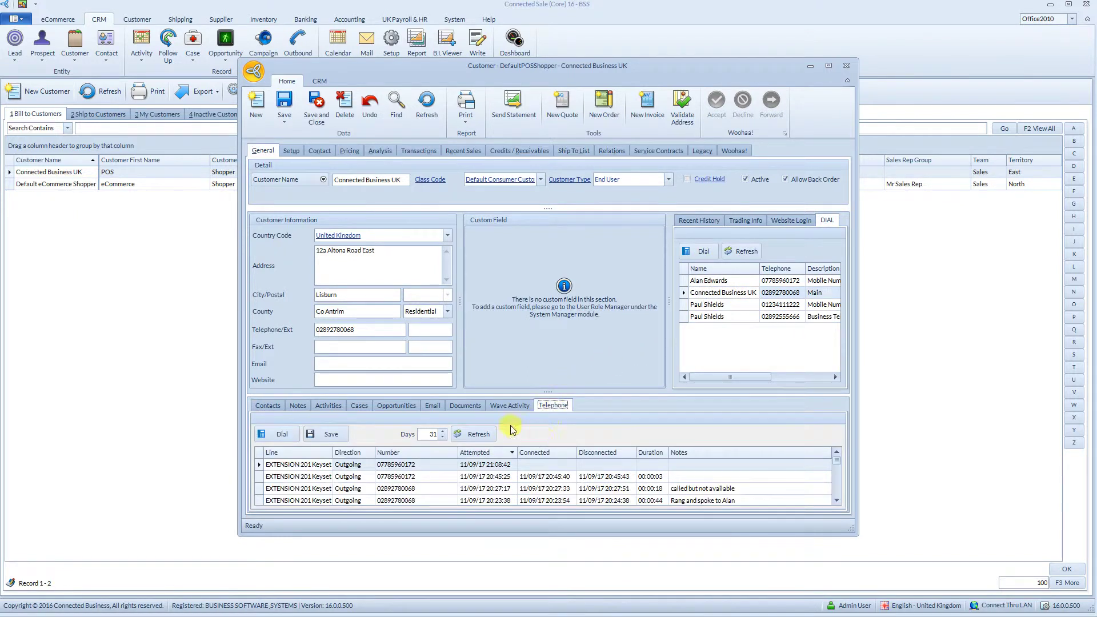
{"action": "left_click", "coordinate": [419, 465]}
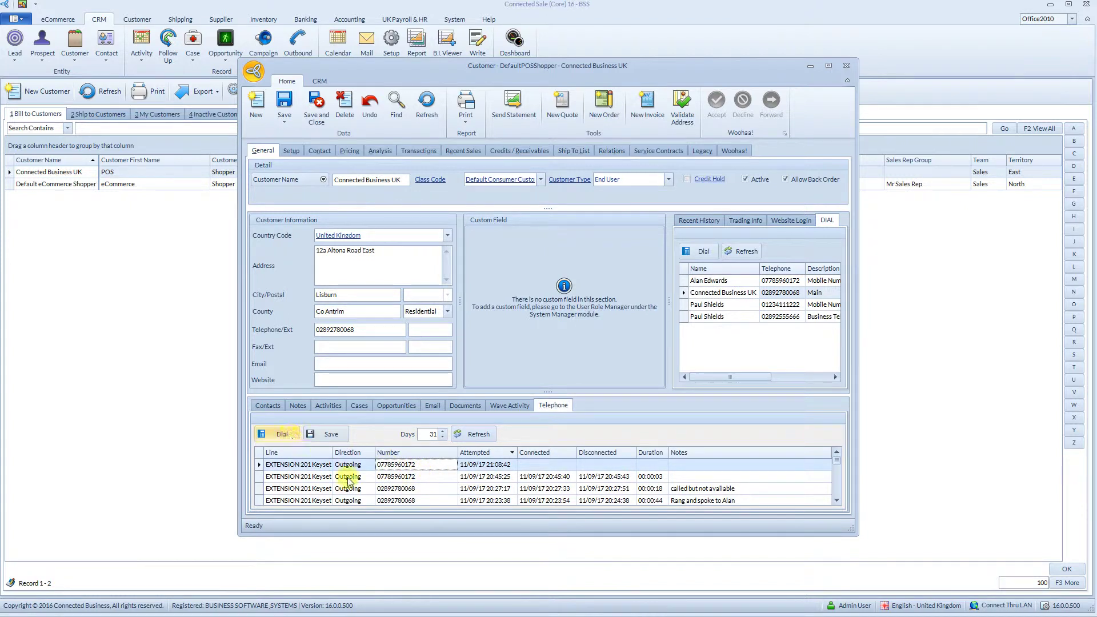
Limit the customer's telephone log to 2 days and then to 6 days, refreshing and checking the calls each time.
{"action": "left_click", "coordinate": [428, 434]}
{"action": "type", "text": "2"}
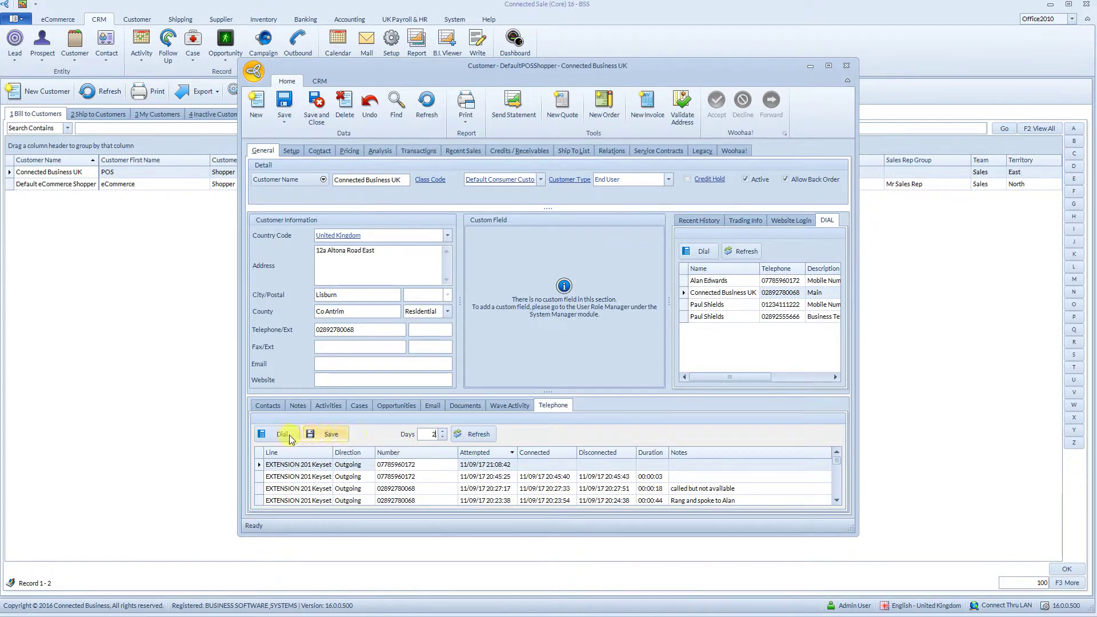
{"action": "left_click", "coordinate": [478, 434]}
{"action": "scroll", "coordinate": [836, 479], "scroll_direction": "down", "scroll_amount": 2}
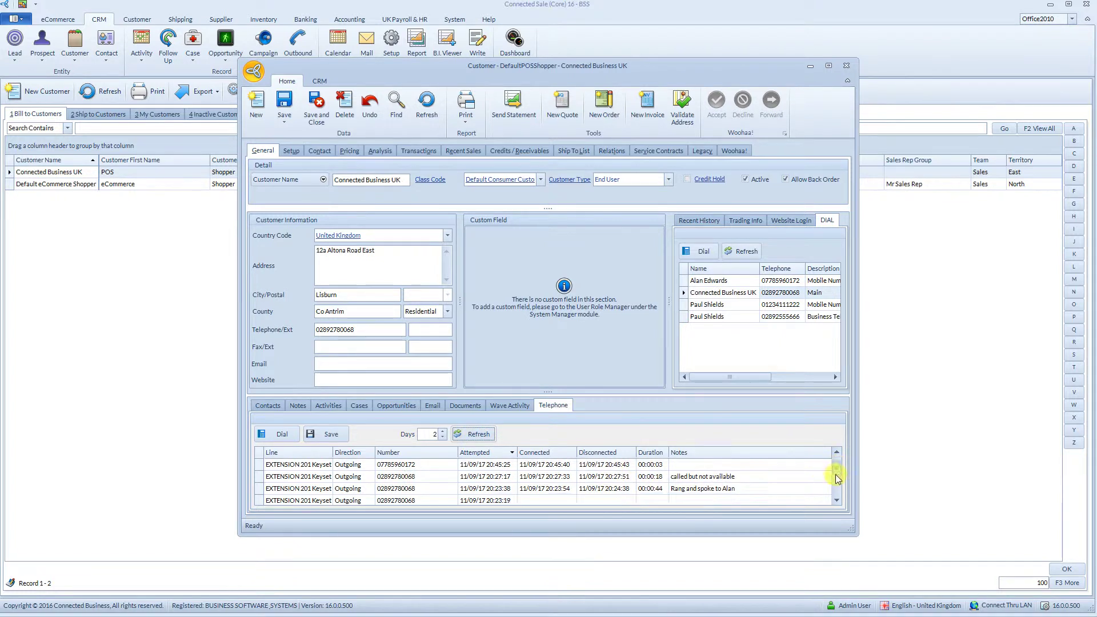
{"action": "scroll", "coordinate": [839, 457], "scroll_direction": "up", "scroll_amount": 2}
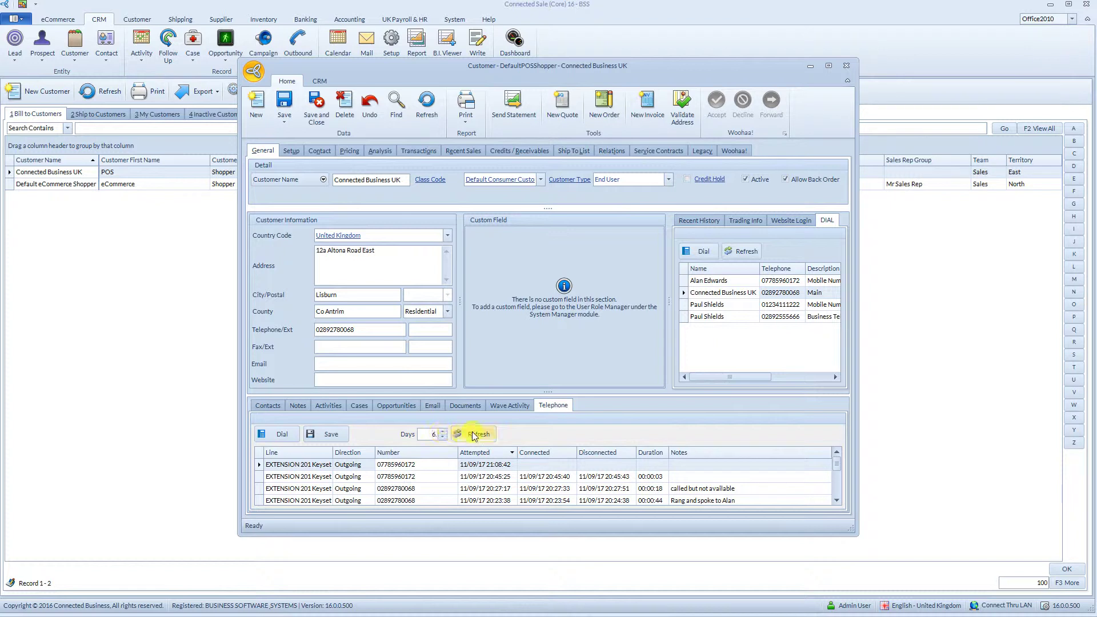
{"action": "mouse_move", "coordinate": [837, 461]}
{"action": "left_mouse_down"}
{"action": "mouse_move", "coordinate": [833, 504]}
{"action": "mouse_move", "coordinate": [845, 462]}
{"action": "left_mouse_up"}
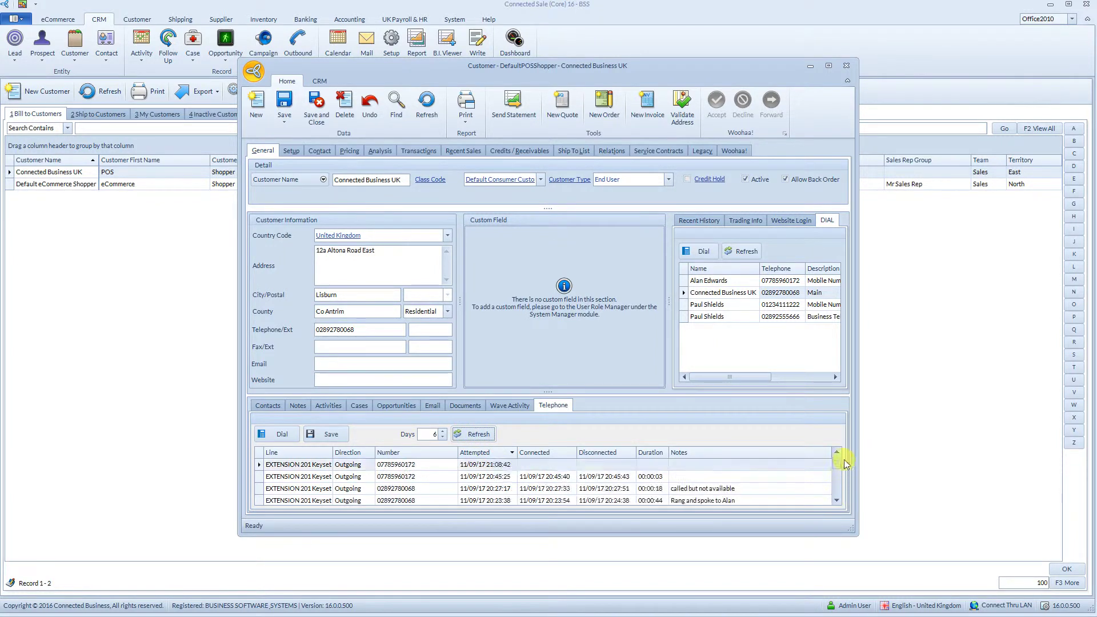
In the maximized customer record, save the note "rang and was sorted" on the 11/09/17 20:45:25 outgoing call and close the record.
{"action": "left_click", "coordinate": [740, 488]}
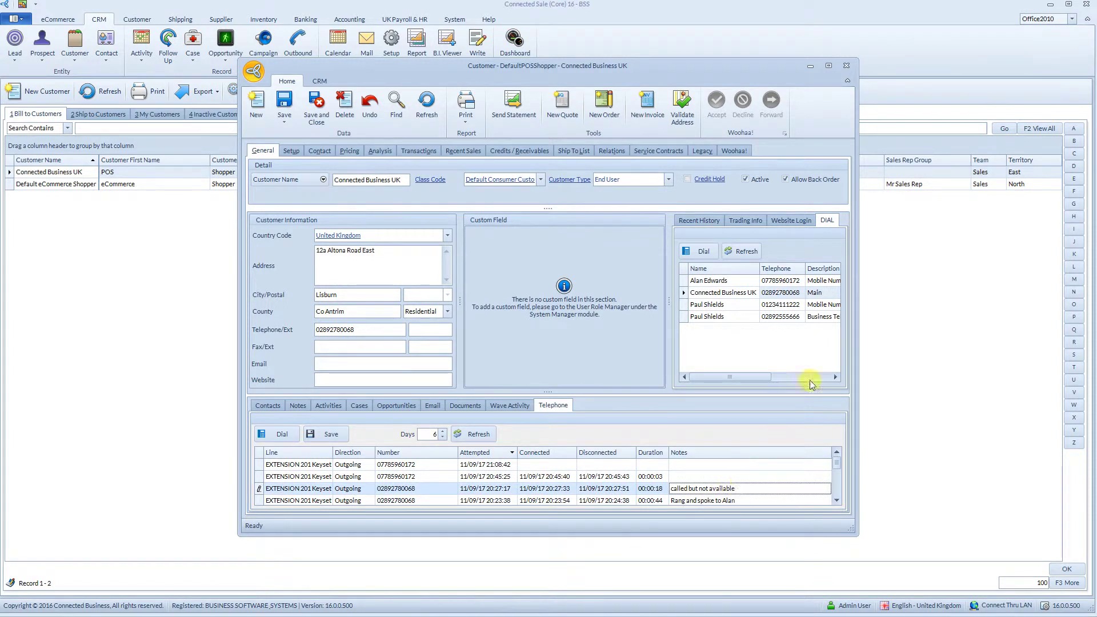
{"action": "left_click", "coordinate": [829, 65]}
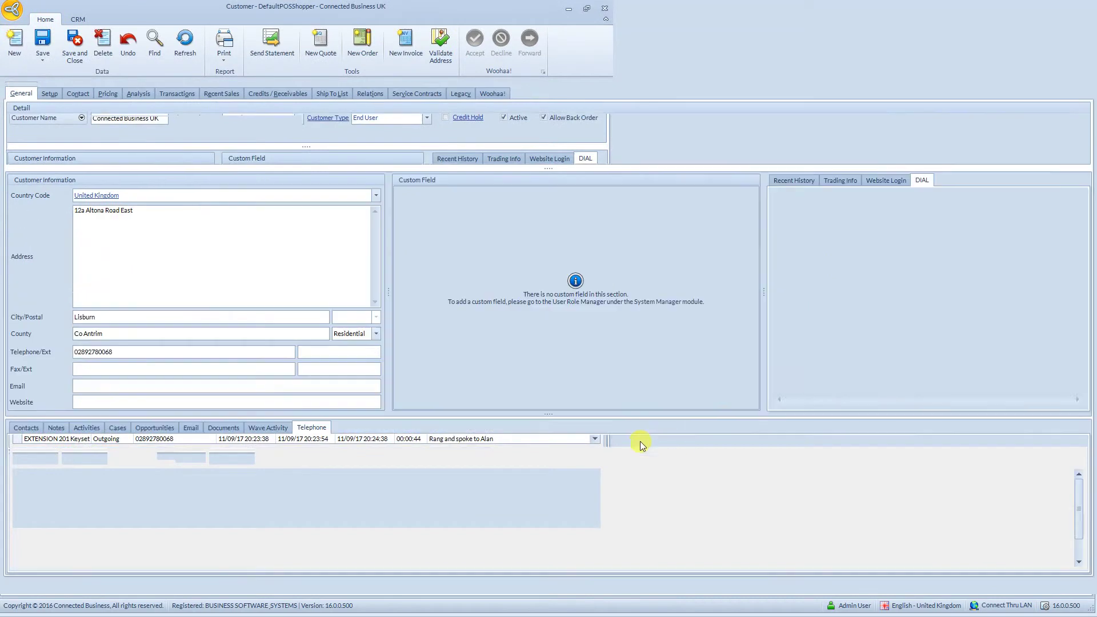
{"action": "scroll", "coordinate": [823, 514], "scroll_direction": "down", "scroll_amount": 1}
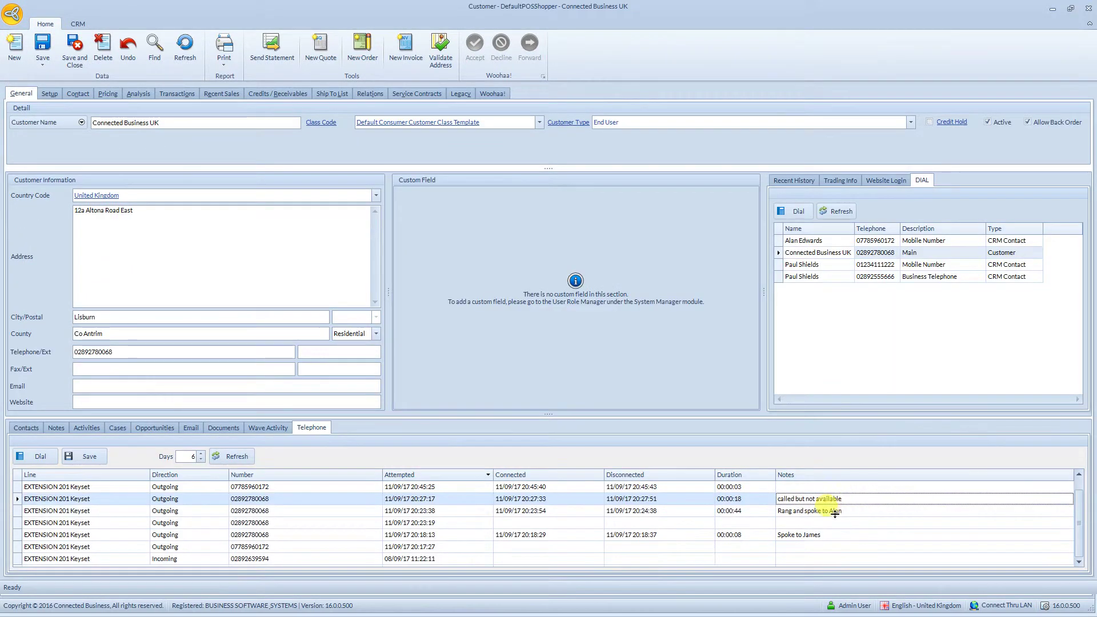
{"action": "left_click", "coordinate": [808, 487]}
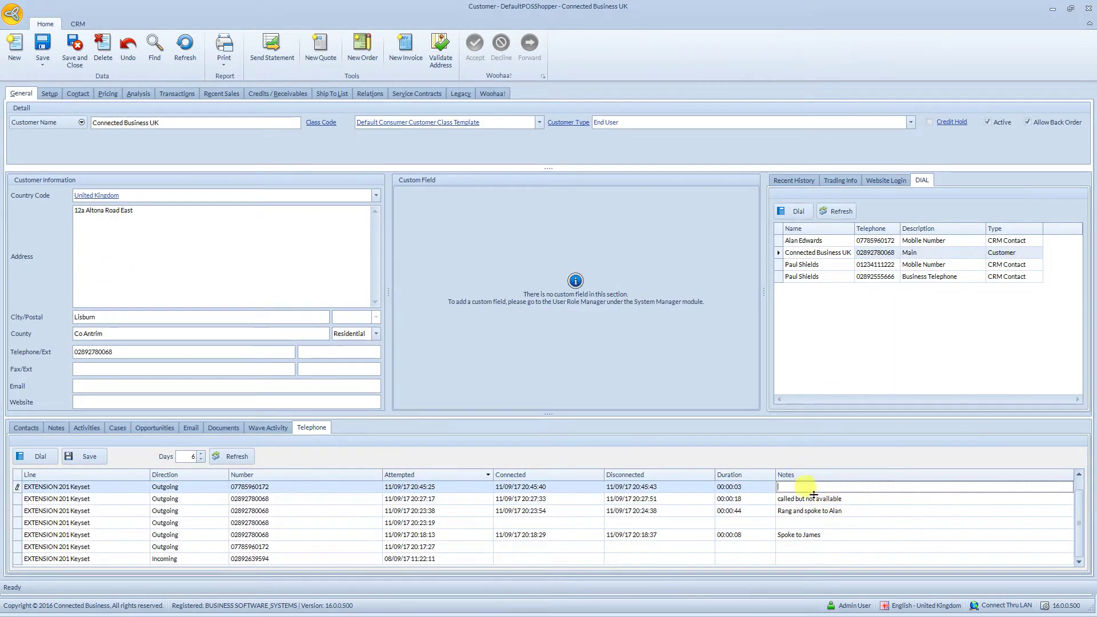
{"action": "type", "text": "rang and was sorted"}
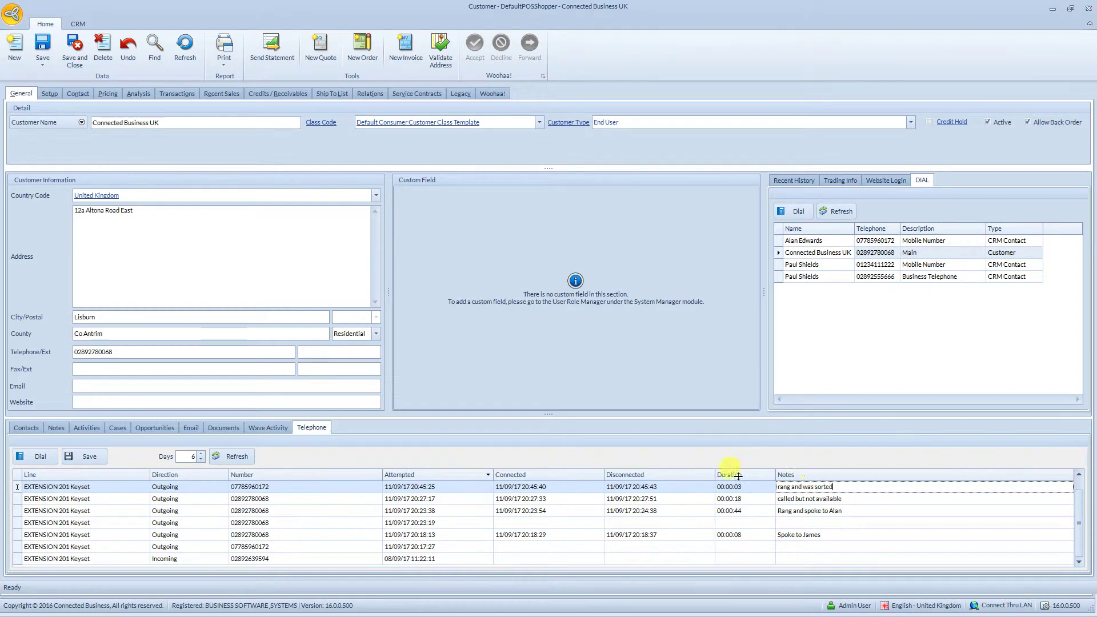
{"action": "left_click", "coordinate": [103, 457]}
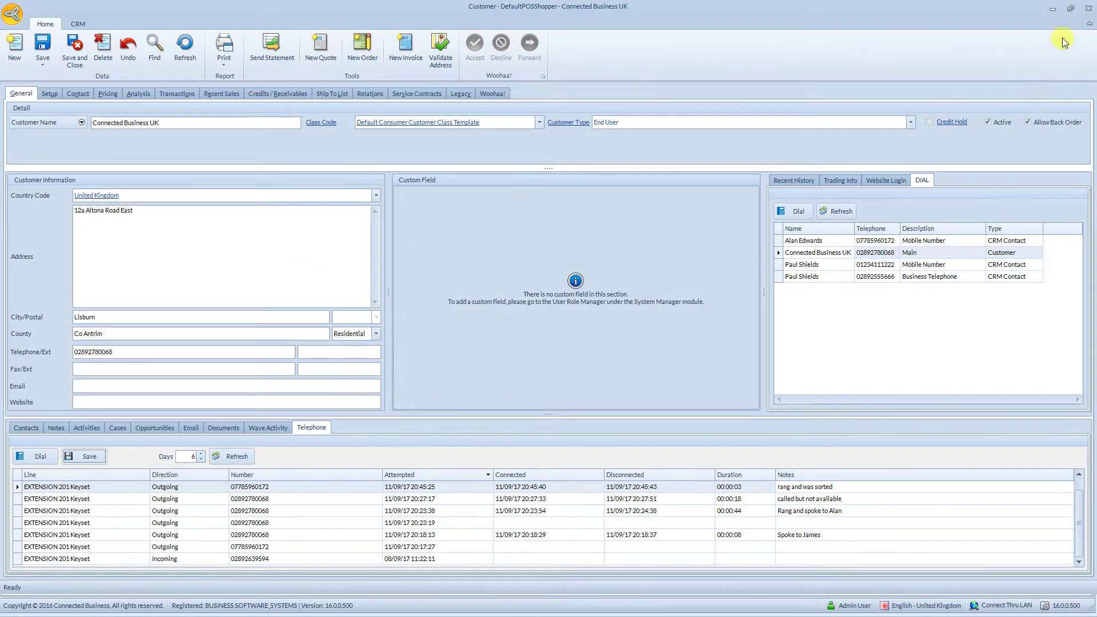
{"action": "left_click", "coordinate": [1090, 9]}
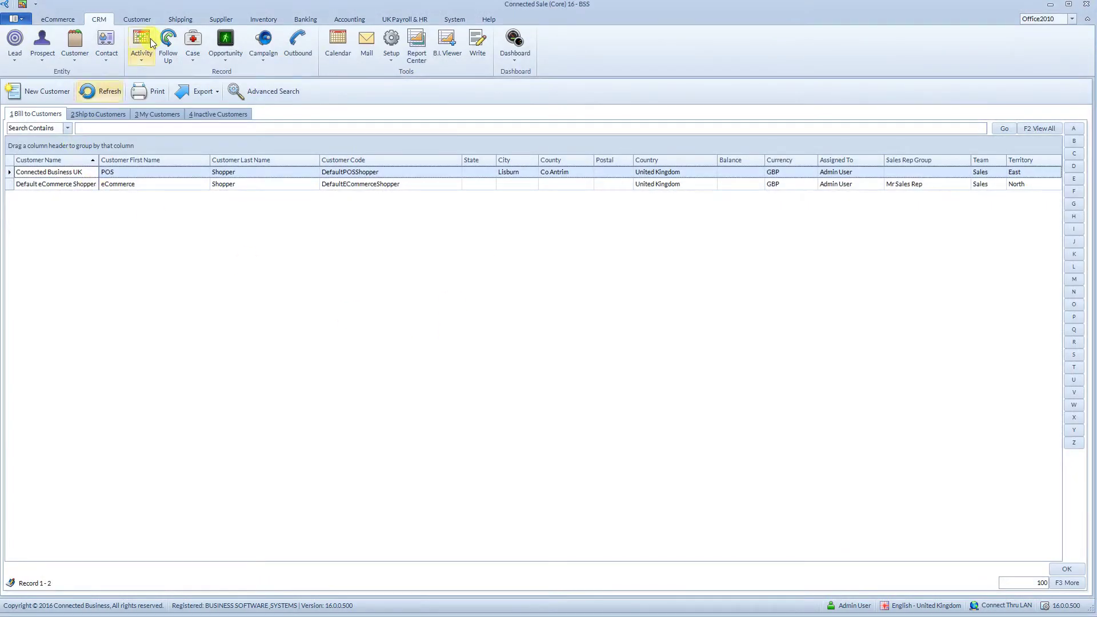
From the supplier list, review the Mr Sales Rep supplier's dial list and telephone call log, then close the record.
{"action": "left_click", "coordinate": [222, 20]}
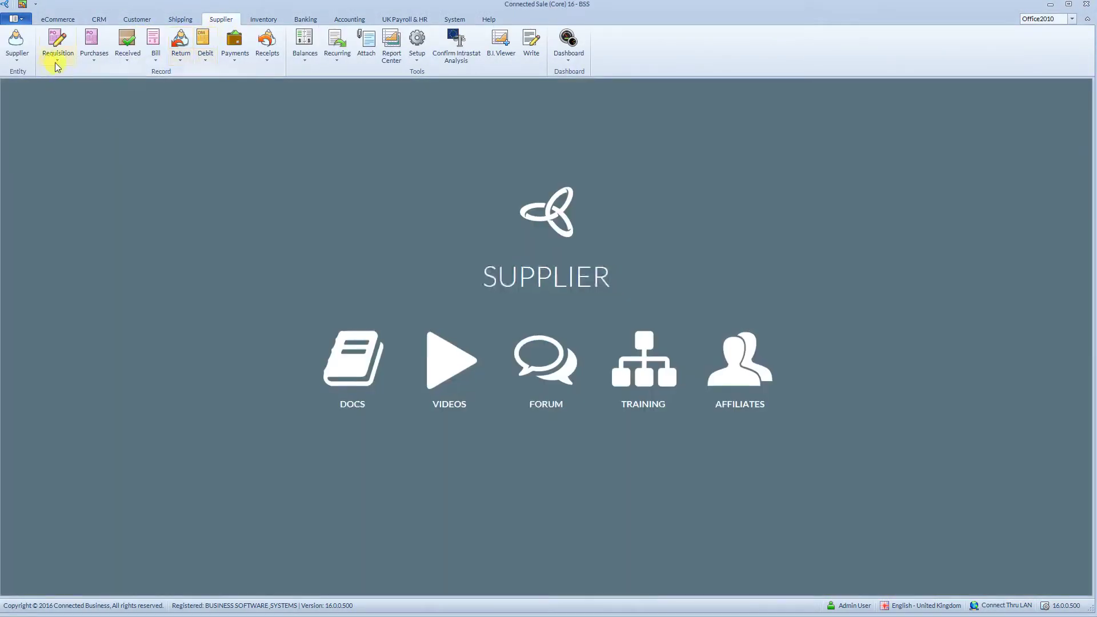
{"action": "left_click", "coordinate": [16, 49]}
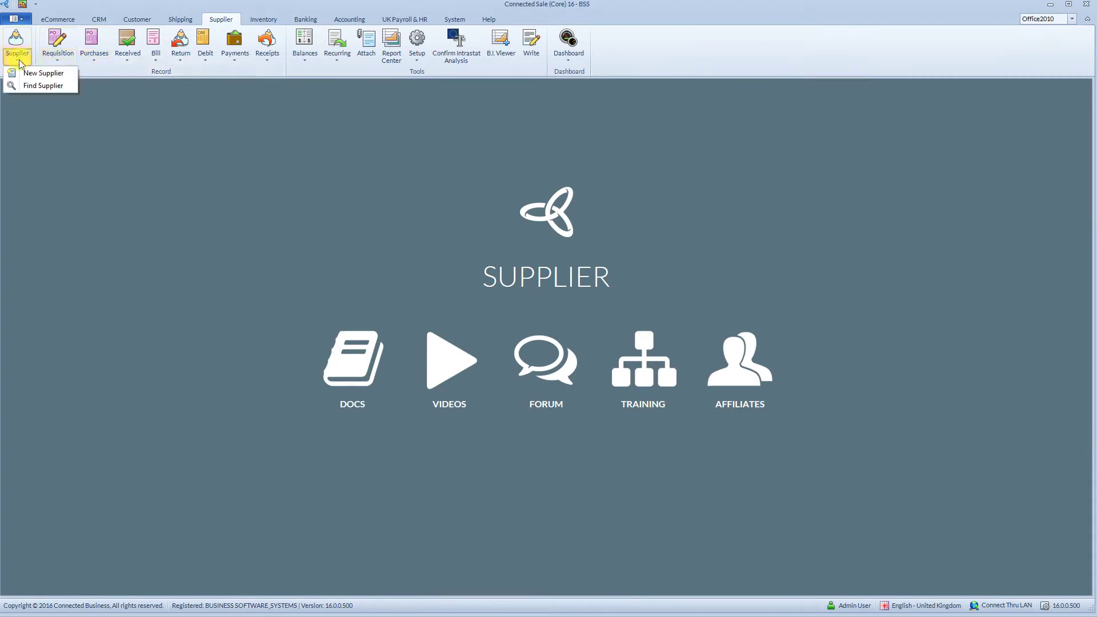
{"action": "left_click", "coordinate": [33, 87]}
{"action": "left_click", "coordinate": [62, 174]}
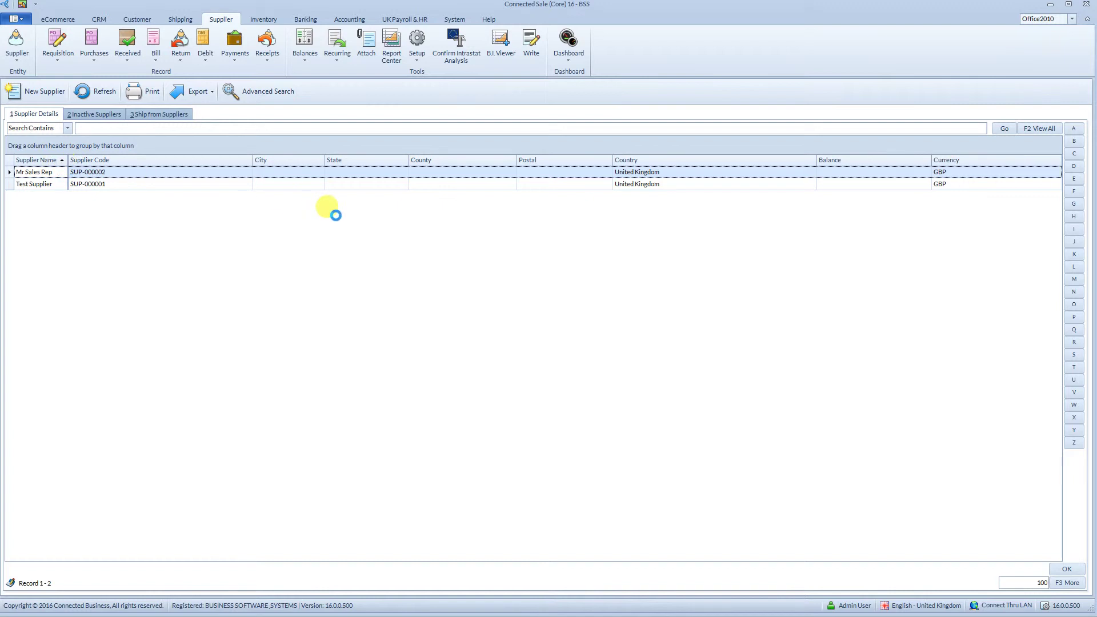
{"action": "key", "text": "Return"}
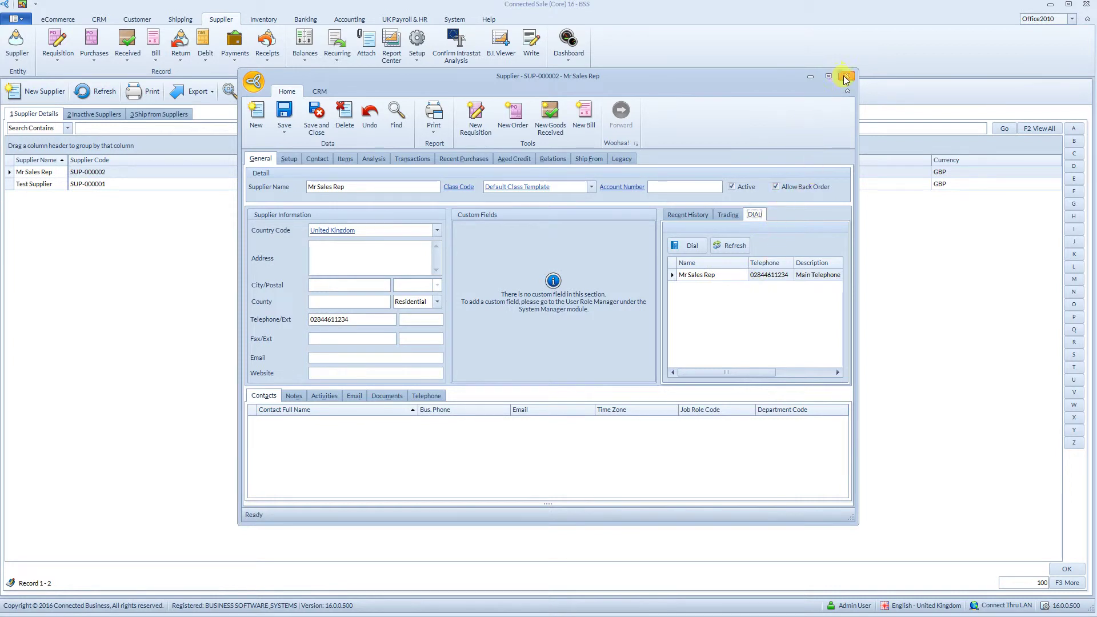
{"action": "left_click", "coordinate": [432, 397]}
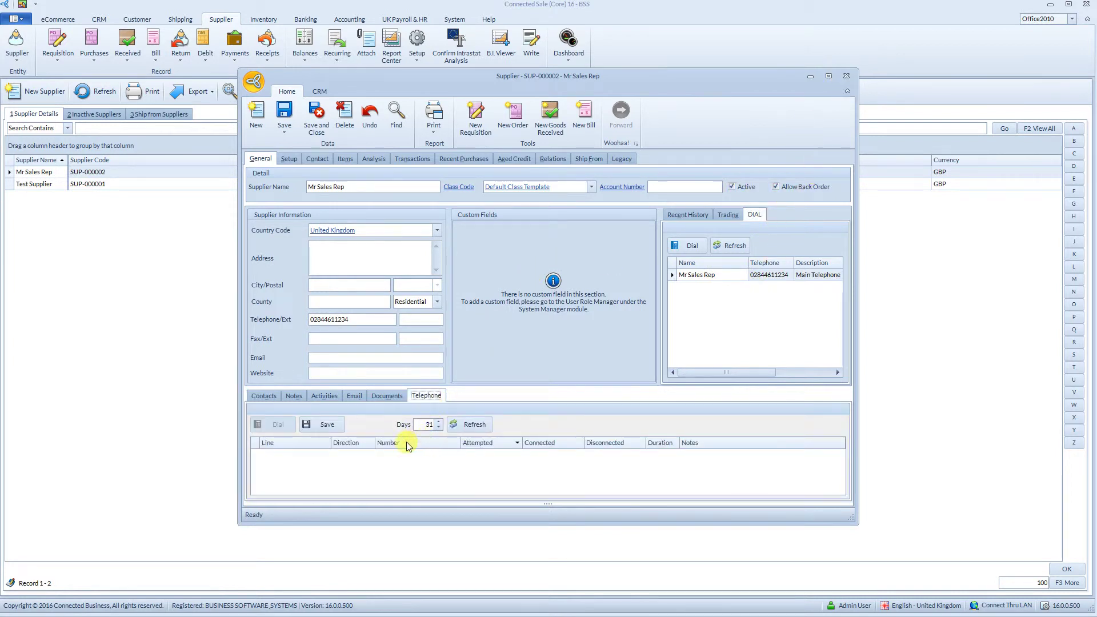
{"action": "left_click", "coordinate": [847, 78]}
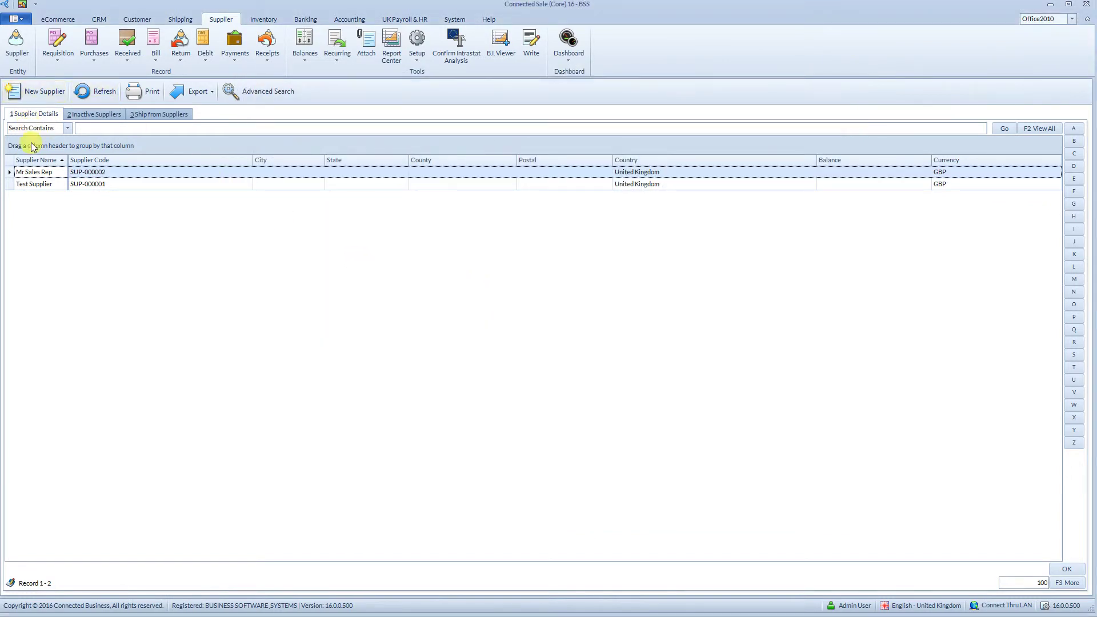
Find Connected Business UK through the Customer module, review its telephone call log, and close the record.
{"action": "left_click", "coordinate": [136, 19]}
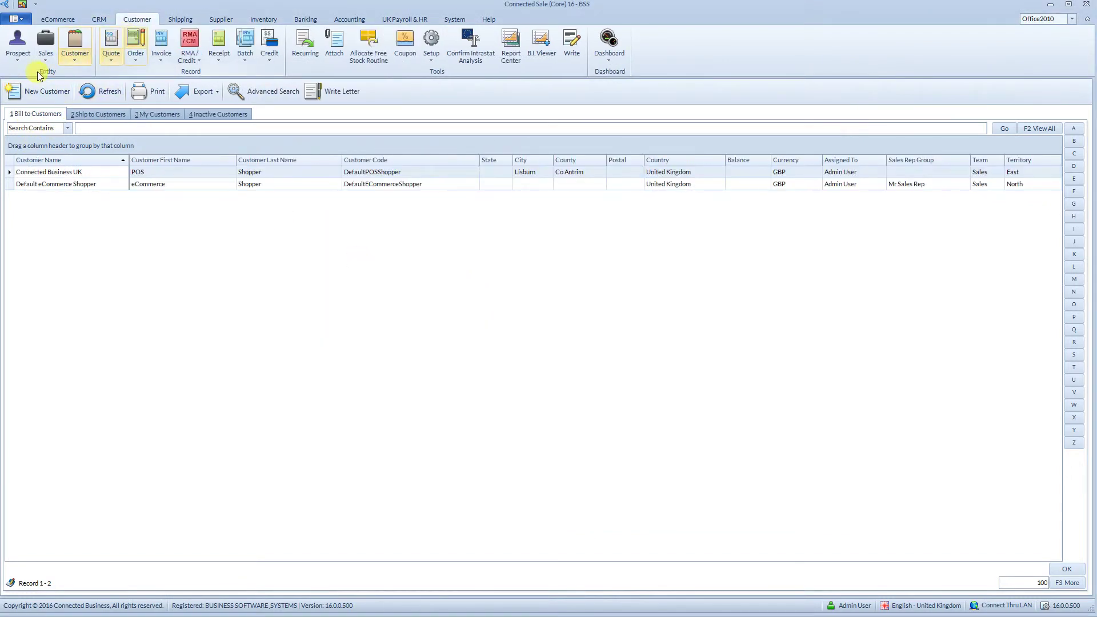
{"action": "left_click", "coordinate": [75, 50]}
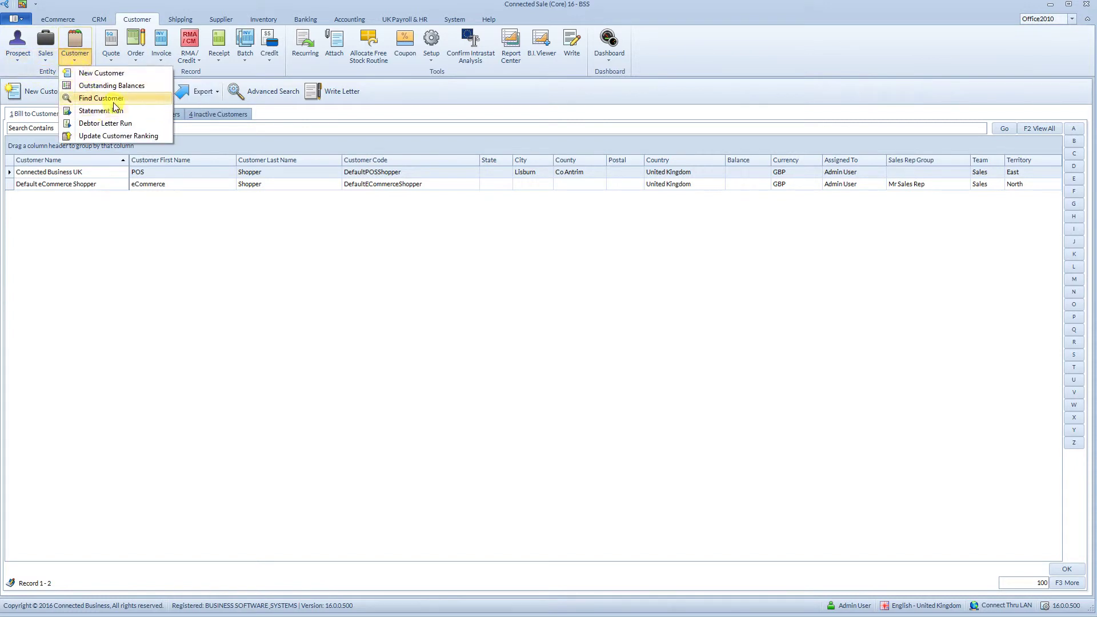
{"action": "left_click", "coordinate": [114, 102]}
{"action": "double_click", "coordinate": [92, 172]}
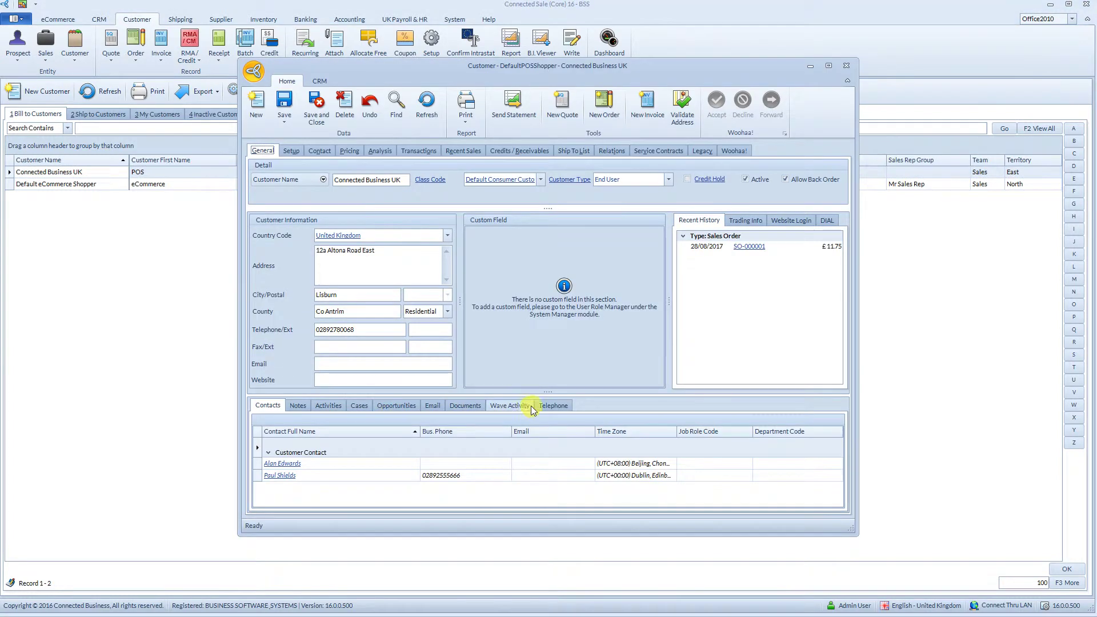
{"action": "left_click", "coordinate": [552, 406]}
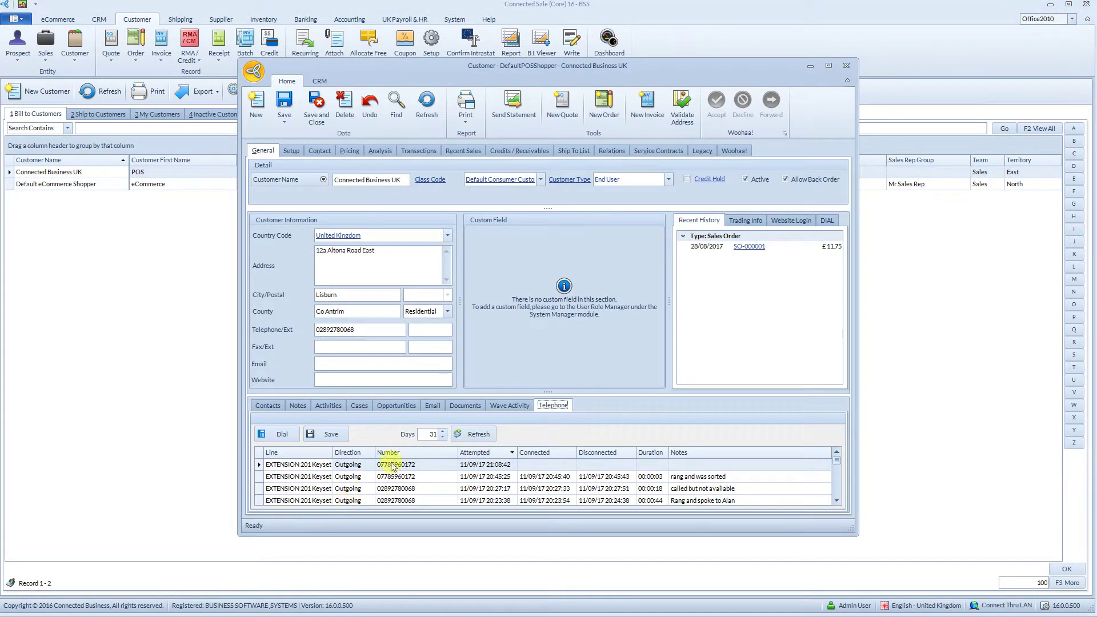
{"action": "left_click", "coordinate": [433, 435]}
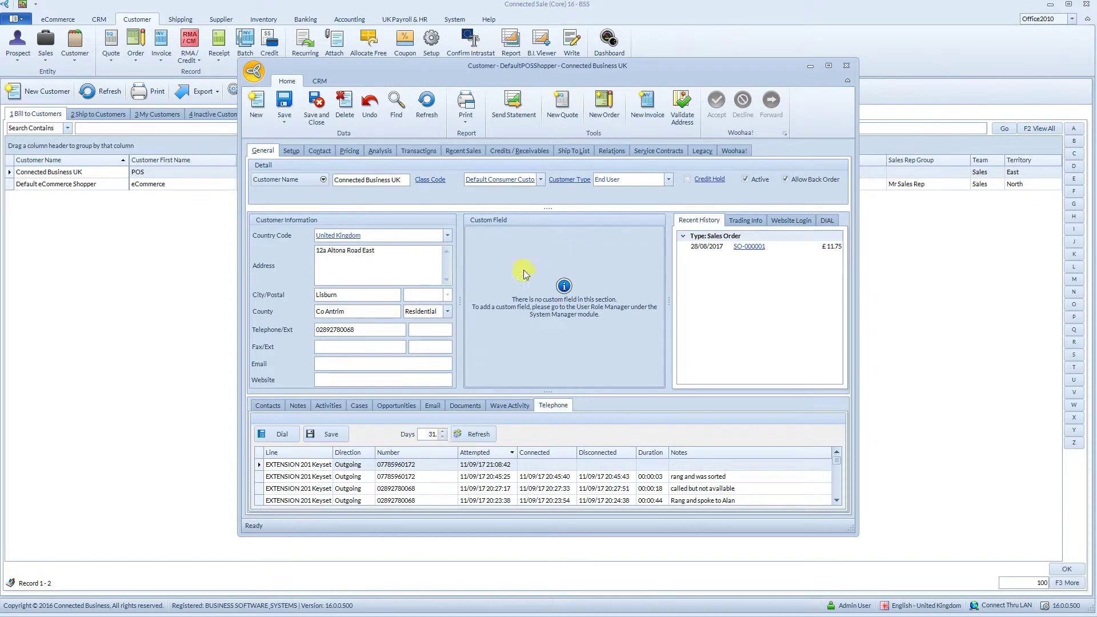
{"action": "left_click_drag", "start_coordinate": [566, 71], "coordinate": [452, 60]}
Open the telephone integration's configuration settings from the System module.
{"action": "left_click", "coordinate": [457, 23]}
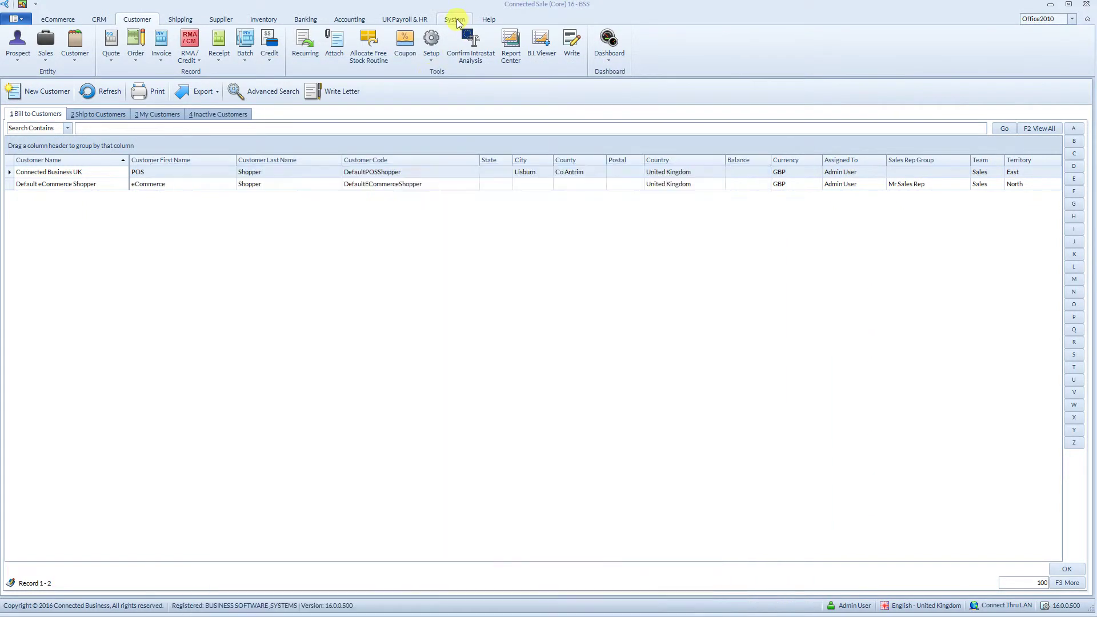
{"action": "left_click", "coordinate": [456, 20]}
{"action": "left_click", "coordinate": [458, 45]}
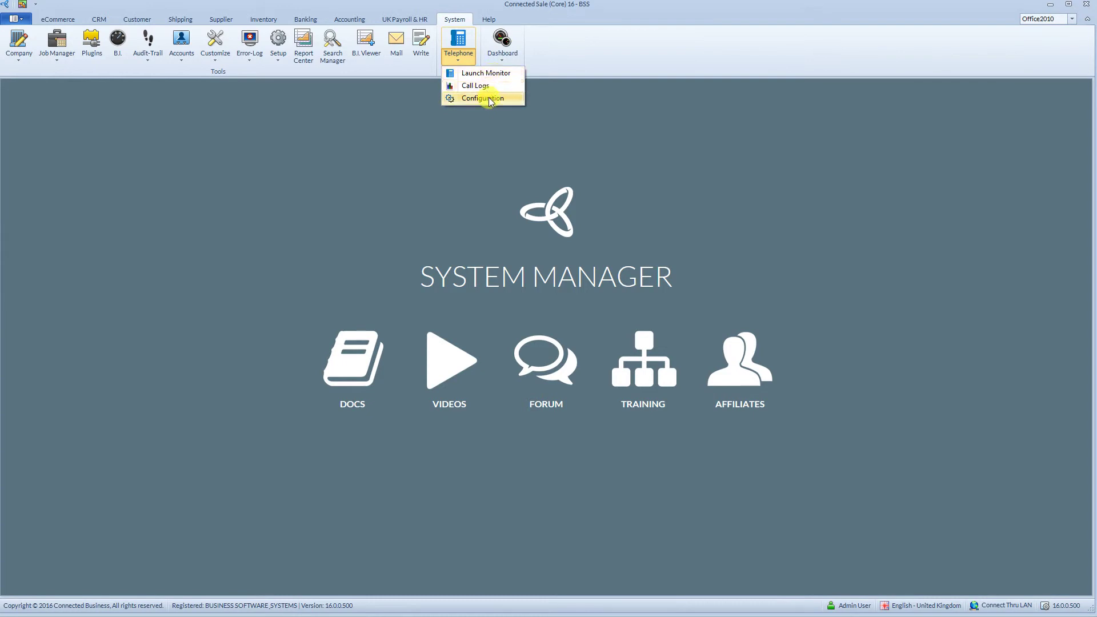
{"action": "left_click", "coordinate": [488, 99]}
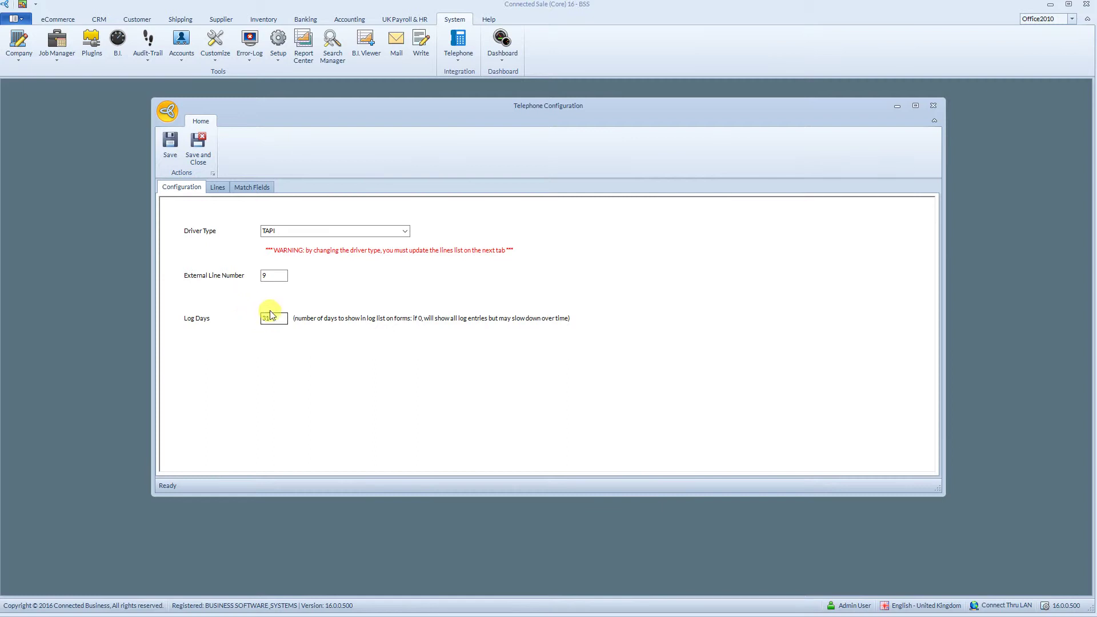
Review the driver type options, the phone lines and the match fields in the telephone configuration, then close it.
{"action": "left_click", "coordinate": [405, 231]}
{"action": "left_click", "coordinate": [406, 232]}
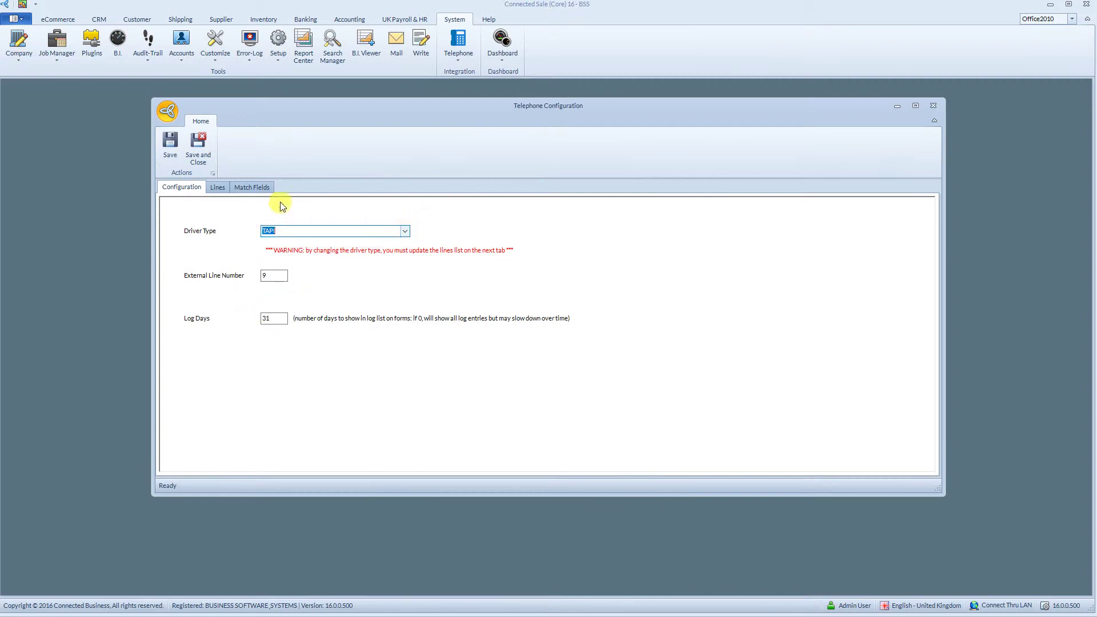
{"action": "left_click", "coordinate": [218, 187]}
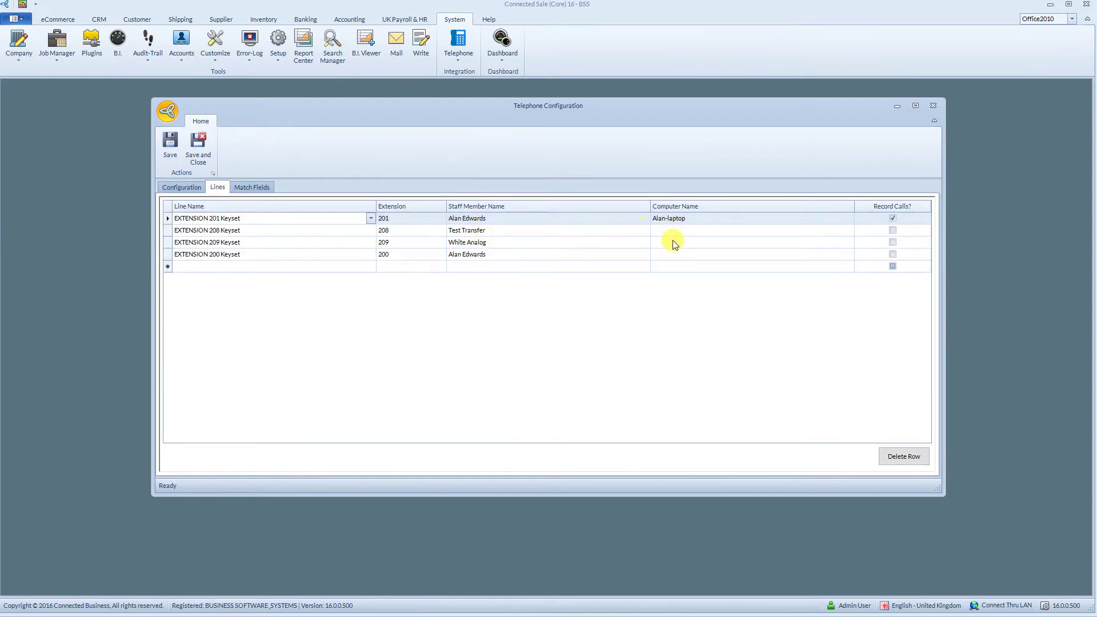
{"action": "left_click", "coordinate": [258, 187]}
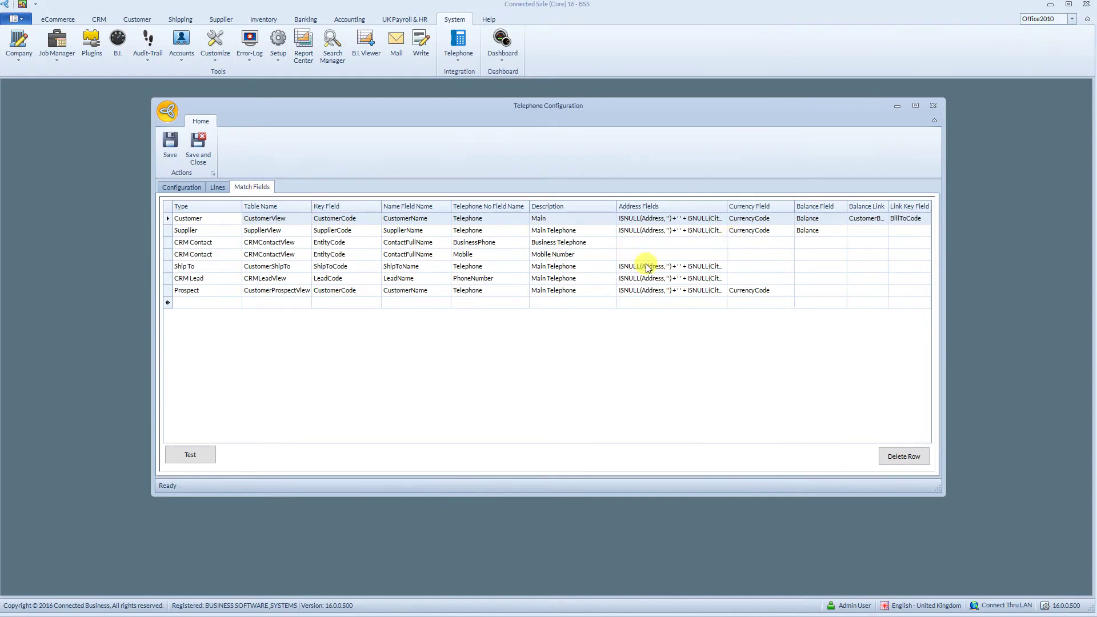
{"action": "left_click", "coordinate": [933, 107]}
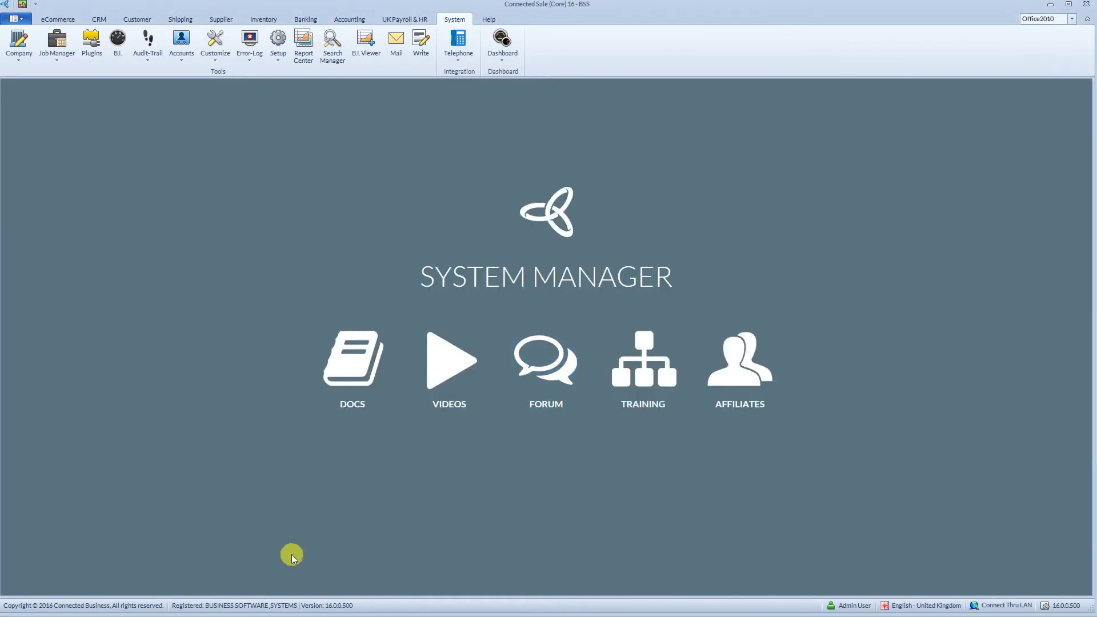
Bring up the open Connected Business UK customer record, view its dial list, and close the record.
{"action": "key", "text": "super"}
{"action": "mouse_move", "coordinate": [463, 606]}
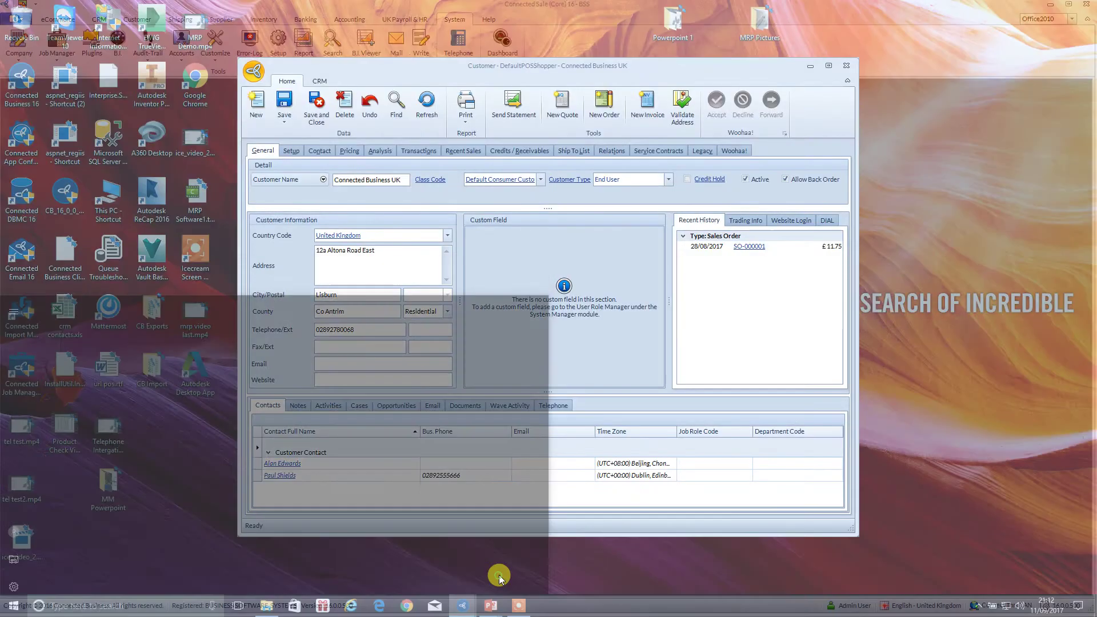
{"action": "left_click", "coordinate": [499, 575]}
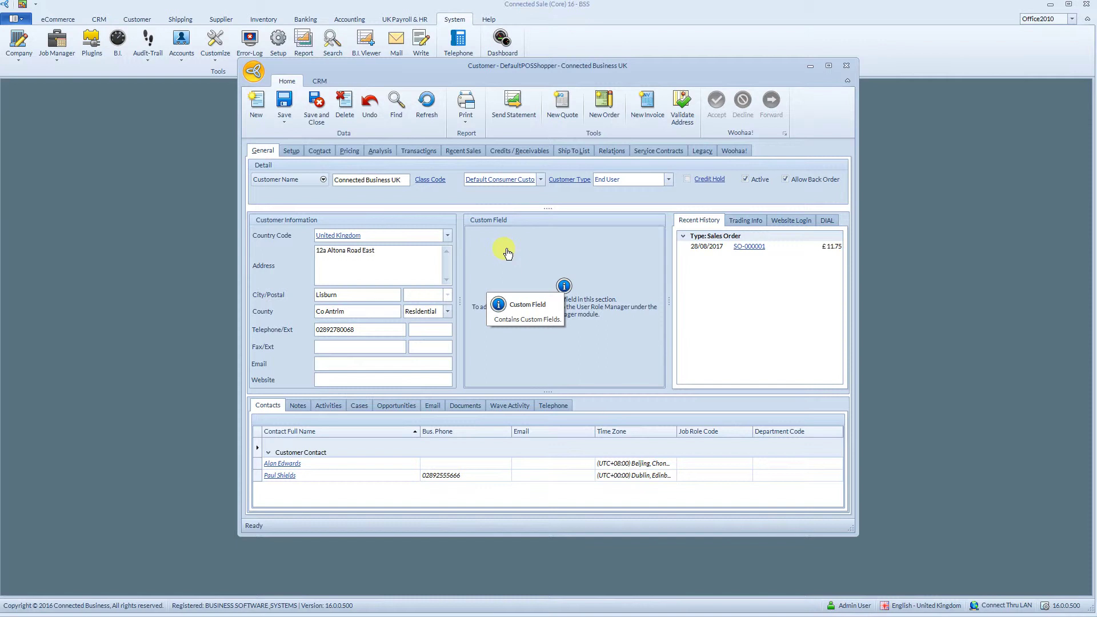
{"action": "left_click", "coordinate": [281, 469]}
{"action": "left_click", "coordinate": [827, 220]}
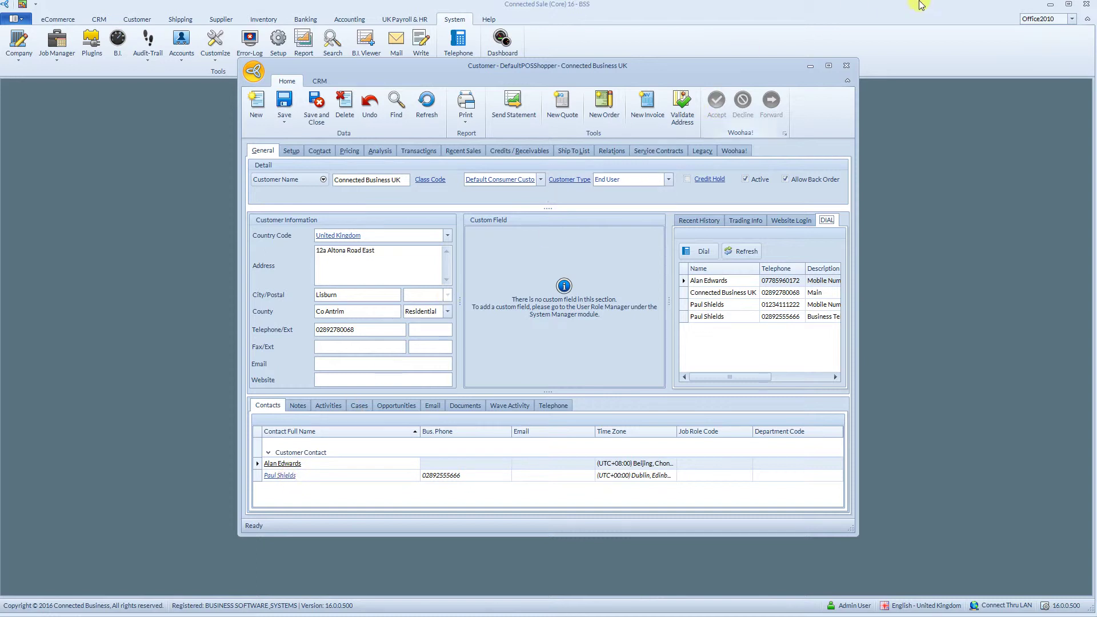
{"action": "left_click", "coordinate": [846, 67]}
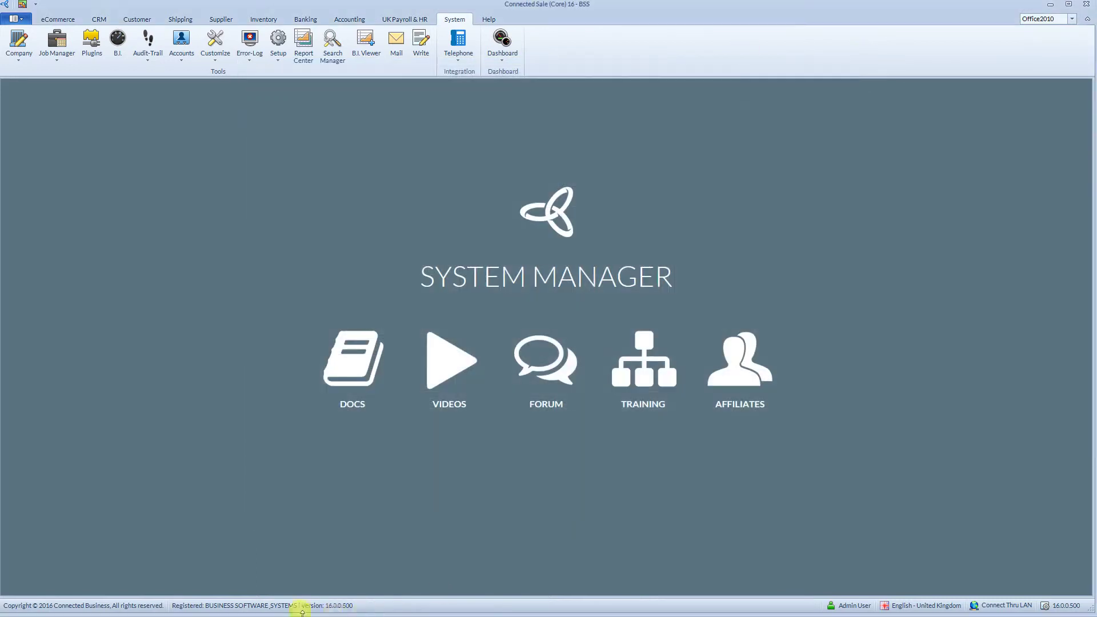
Bring up the phone control window and open its list of all calls, maximized.
{"action": "key", "text": "super"}
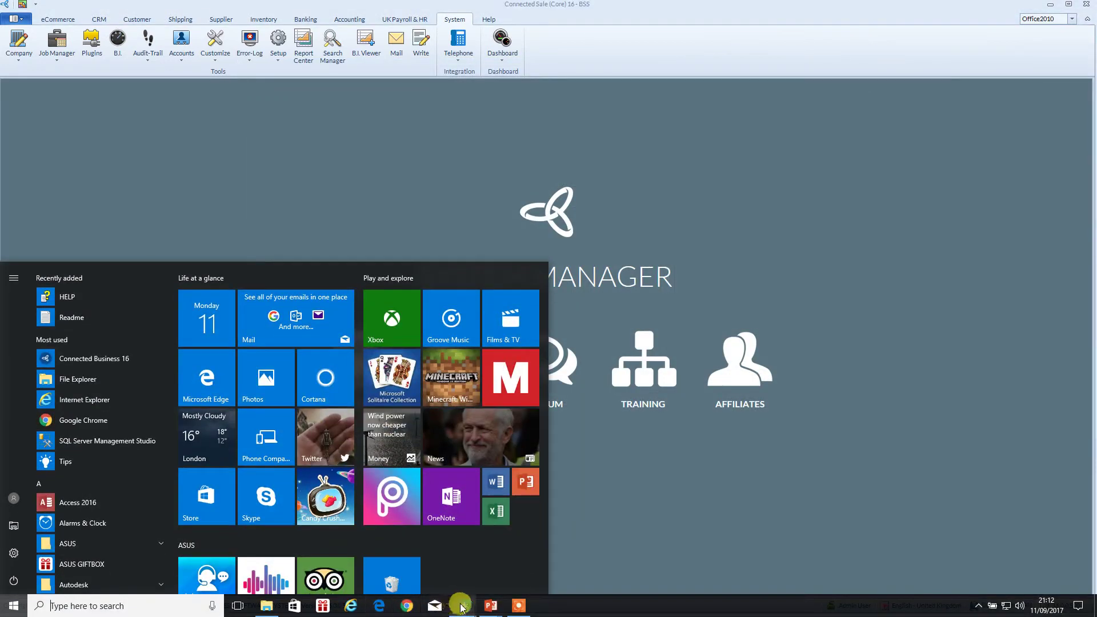
{"action": "mouse_move", "coordinate": [463, 605]}
{"action": "left_click", "coordinate": [483, 563]}
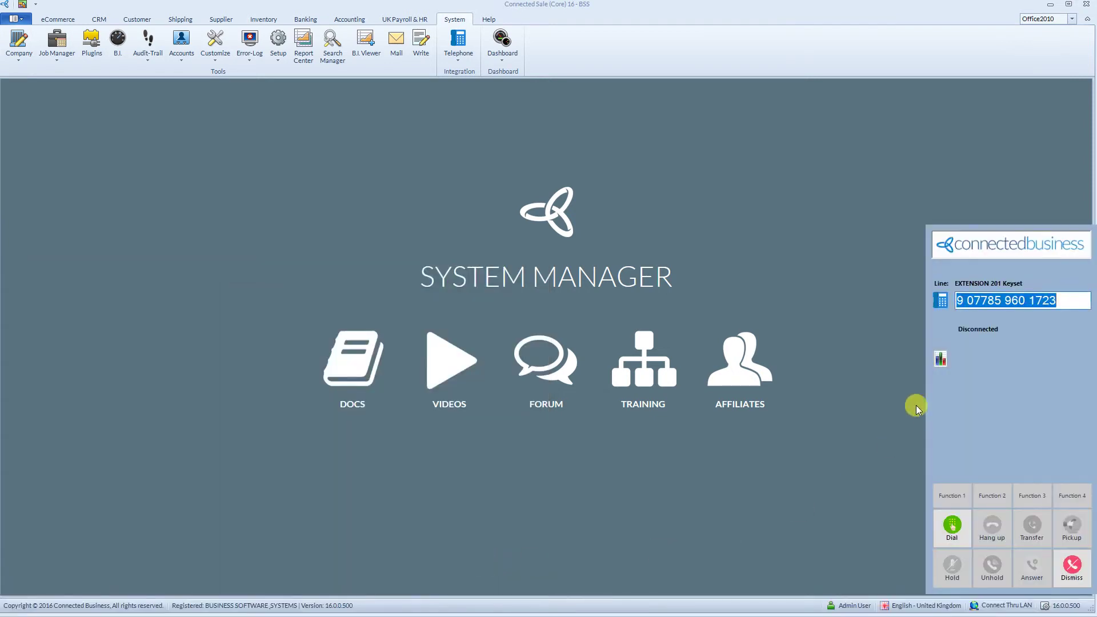
{"action": "left_click", "coordinate": [942, 359]}
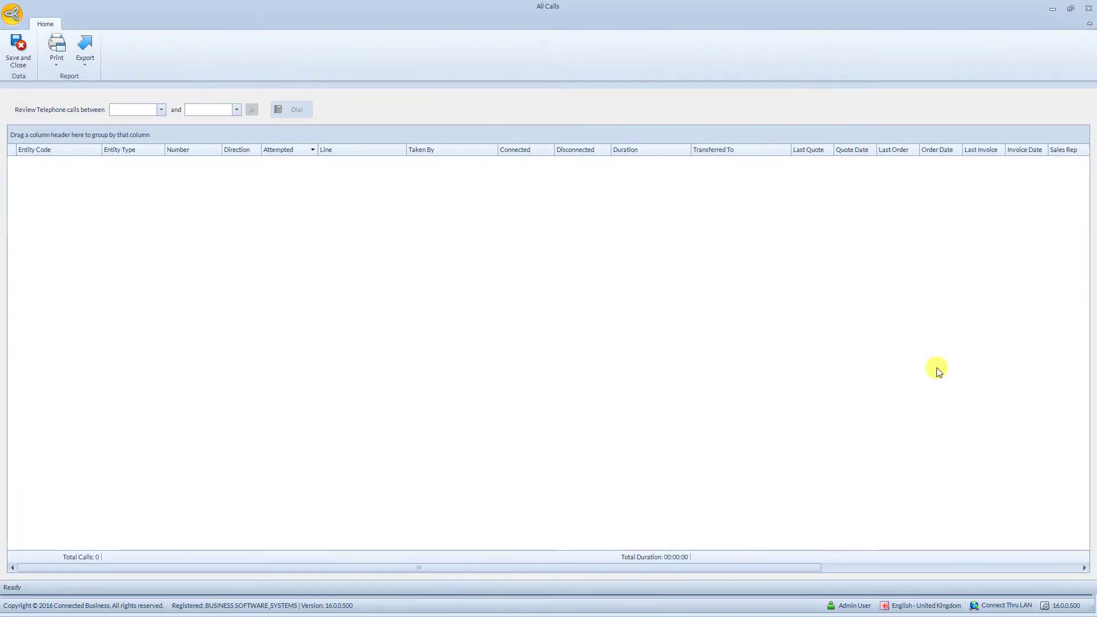
{"action": "left_click_drag", "start_coordinate": [763, 12], "coordinate": [553, 262]}
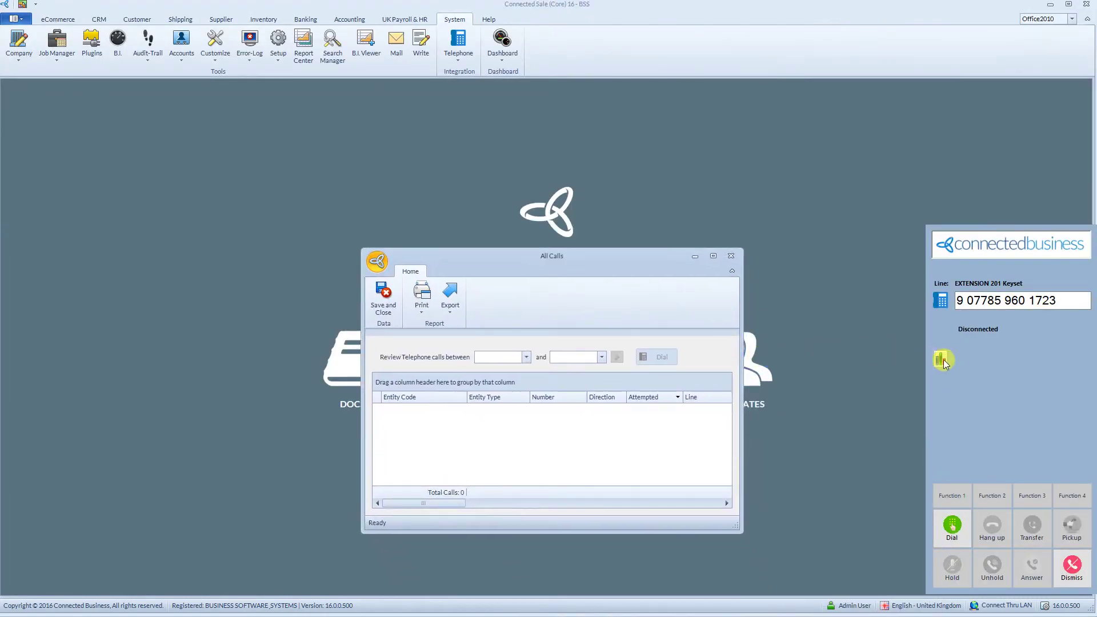
{"action": "left_click", "coordinate": [714, 257]}
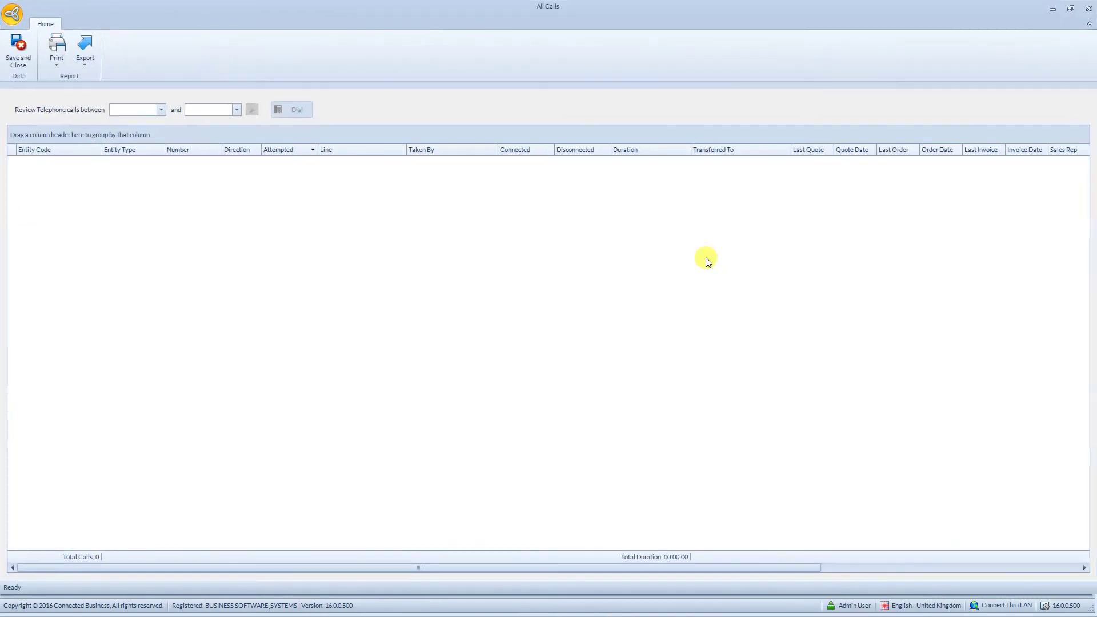
Load all telephone calls between 01/09/2017 and 11/09/2017.
{"action": "left_click", "coordinate": [162, 109]}
{"action": "left_click", "coordinate": [209, 164]}
{"action": "left_click", "coordinate": [236, 110]}
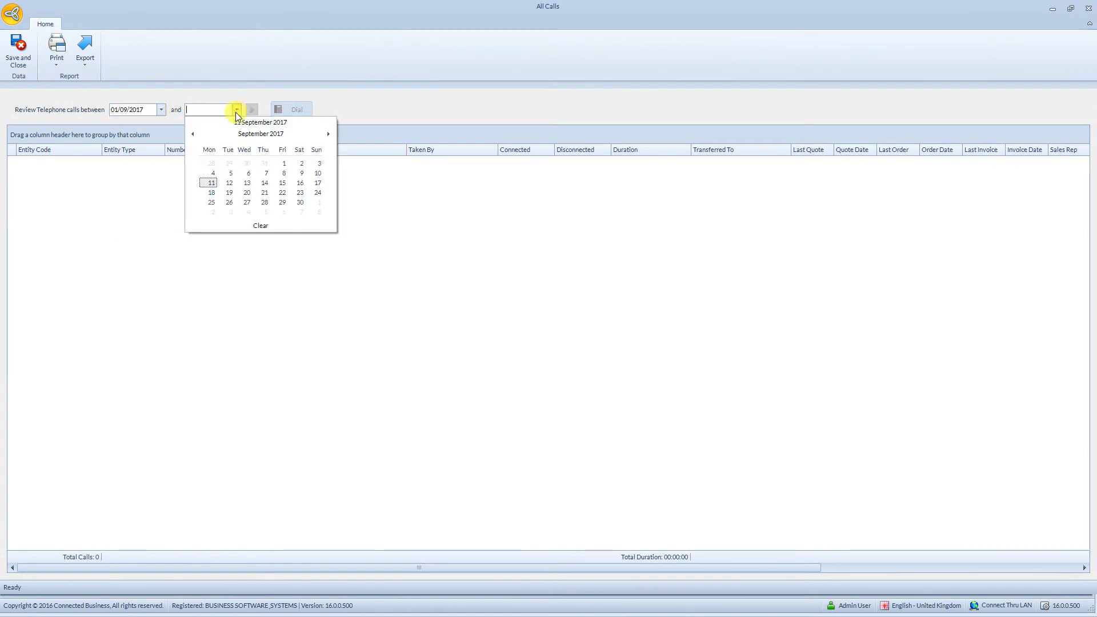
{"action": "left_click", "coordinate": [211, 184]}
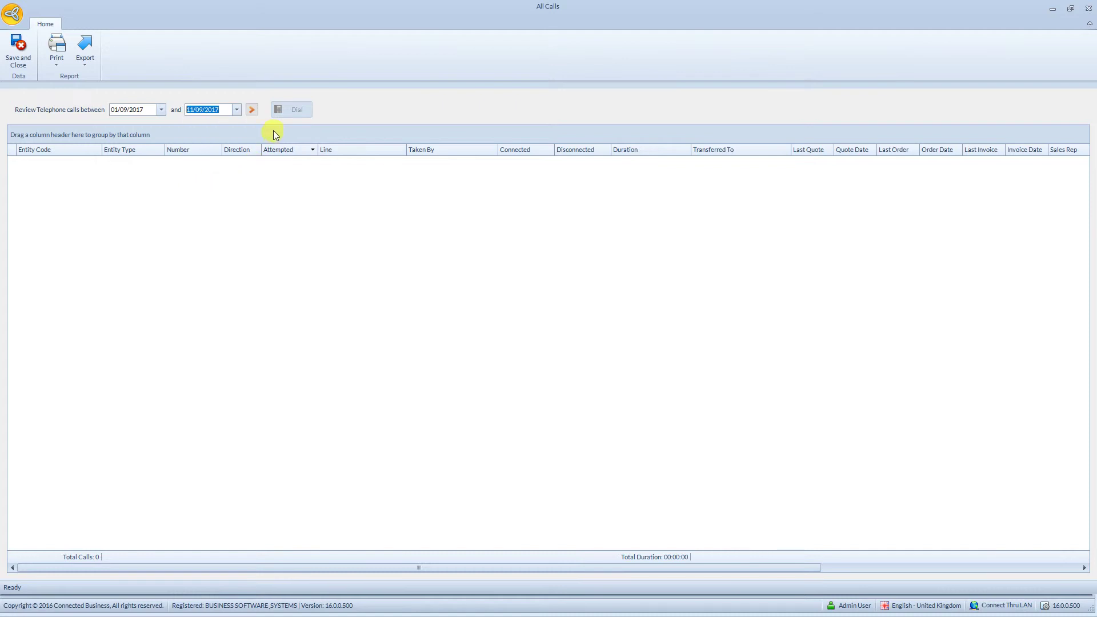
{"action": "left_click", "coordinate": [252, 109]}
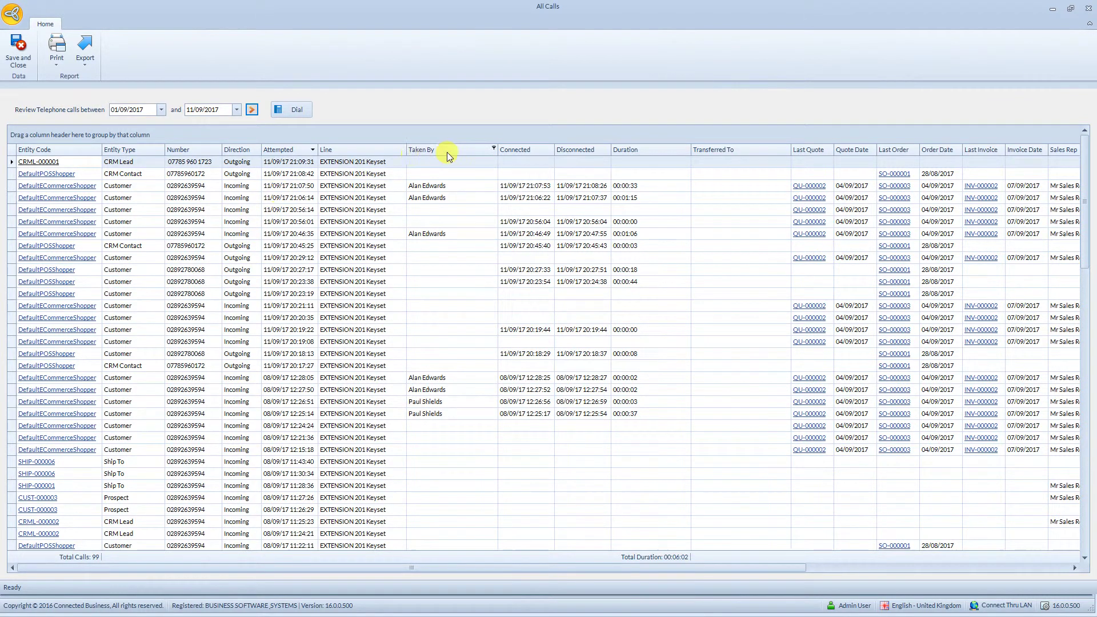
Check the calls taken by each of the two staff members by filtering Taken By, then remove that filter.
{"action": "left_click", "coordinate": [494, 150]}
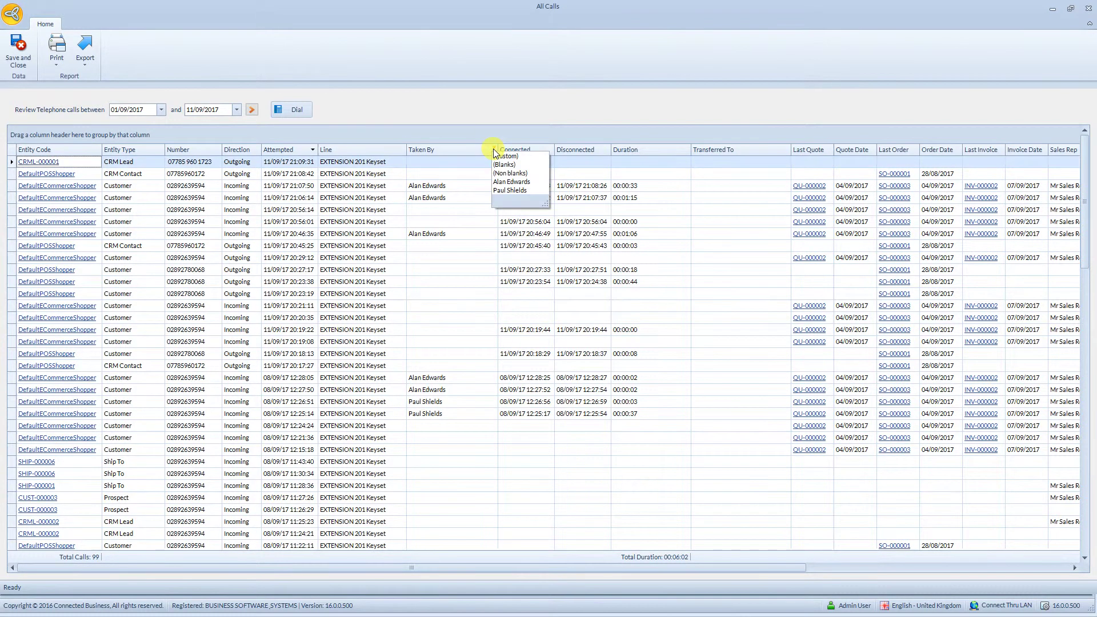
{"action": "left_click", "coordinate": [525, 182]}
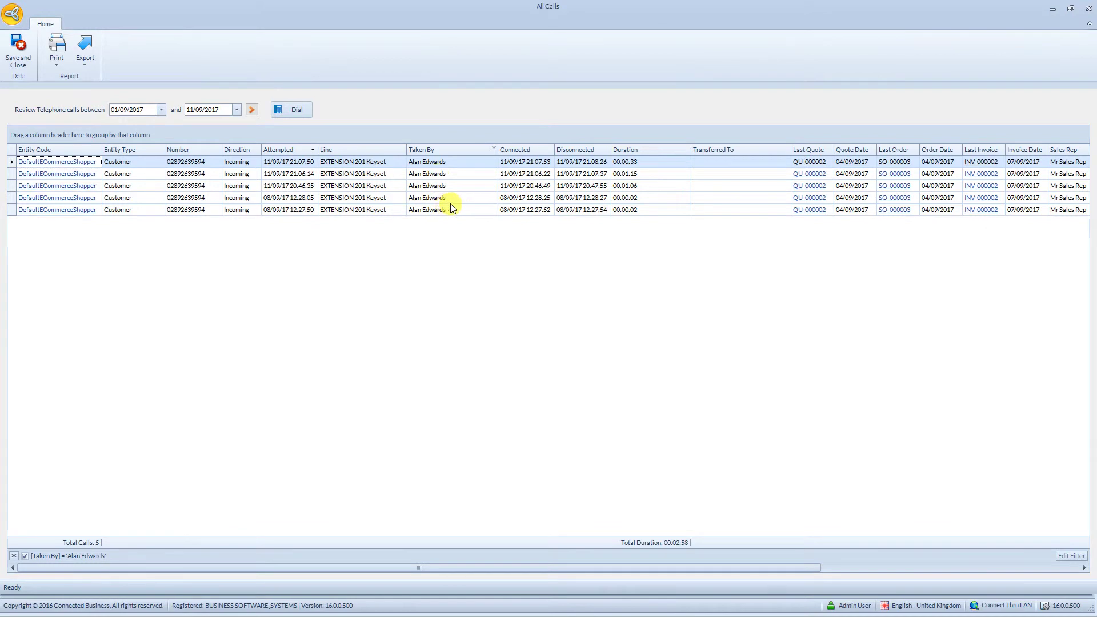
{"action": "left_click", "coordinate": [493, 149]}
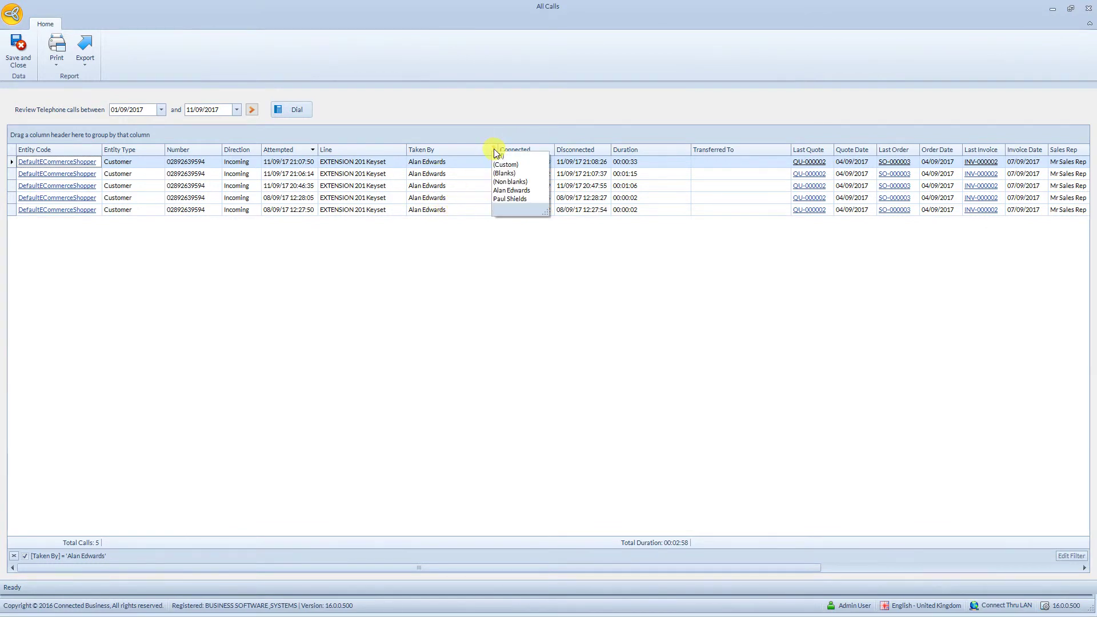
{"action": "left_click", "coordinate": [515, 197]}
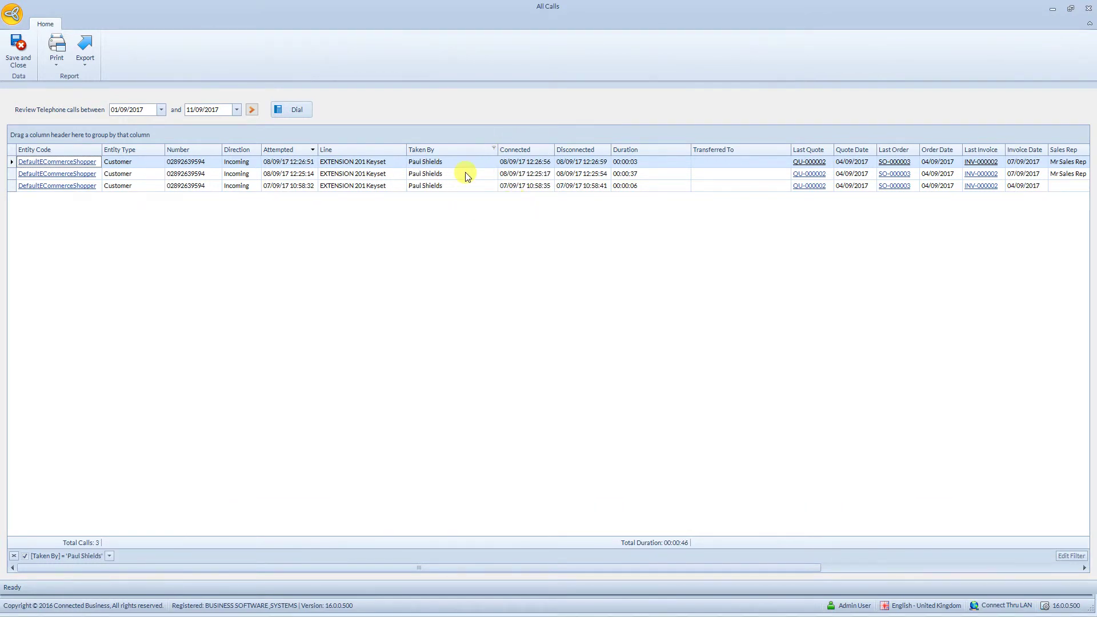
{"action": "left_click", "coordinate": [494, 149]}
{"action": "left_click", "coordinate": [507, 175]}
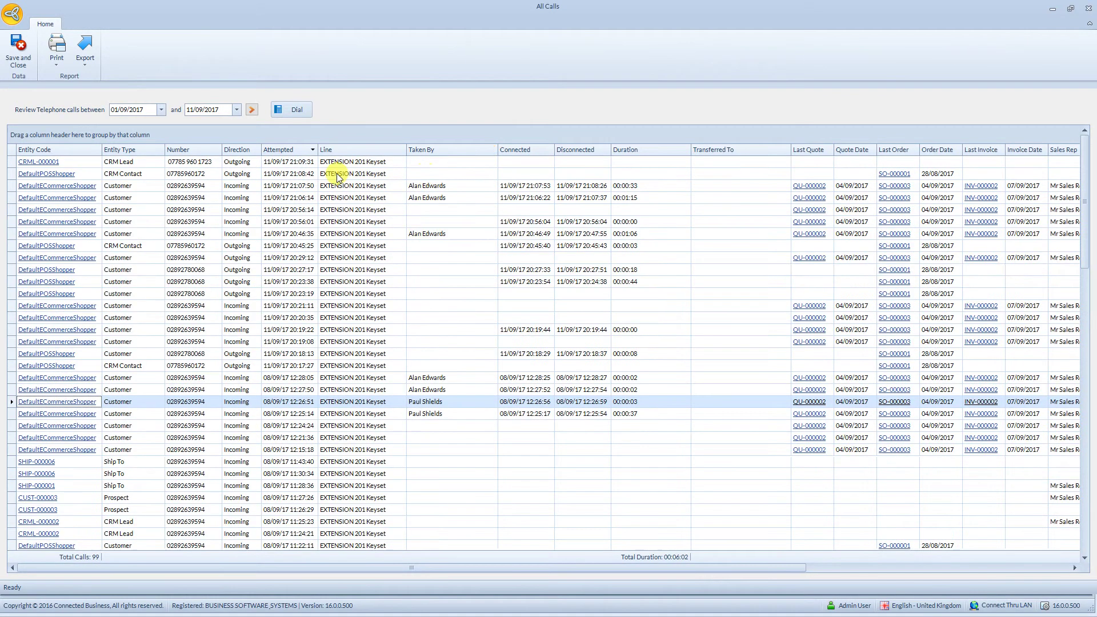
Filter the call list to the Incoming direction and the Customer entity type.
{"action": "left_click", "coordinate": [257, 151]}
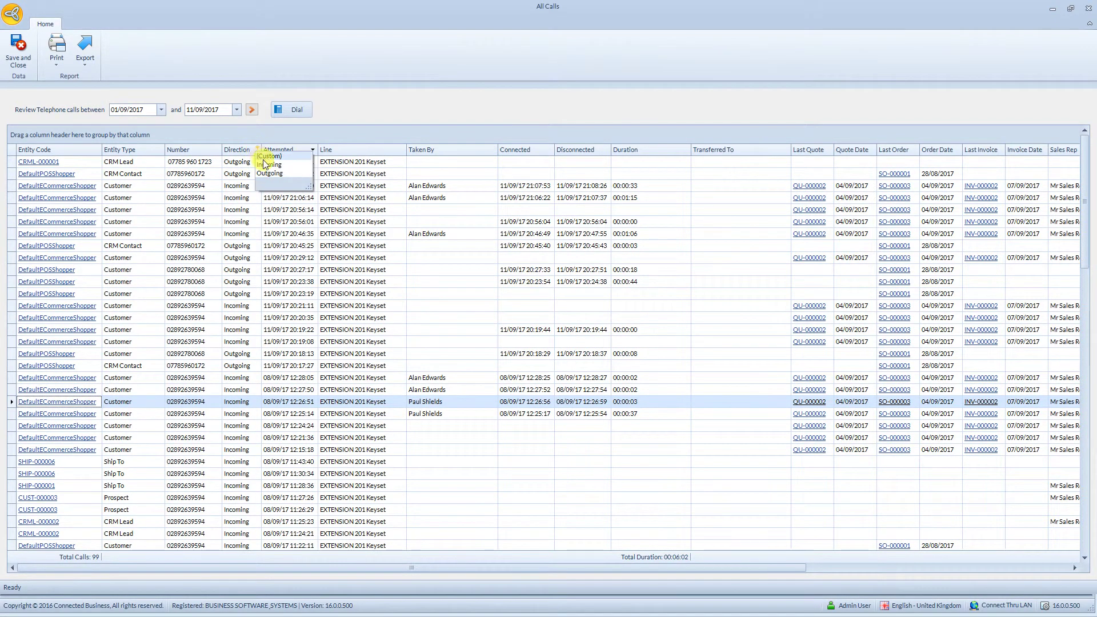
{"action": "left_click", "coordinate": [279, 166]}
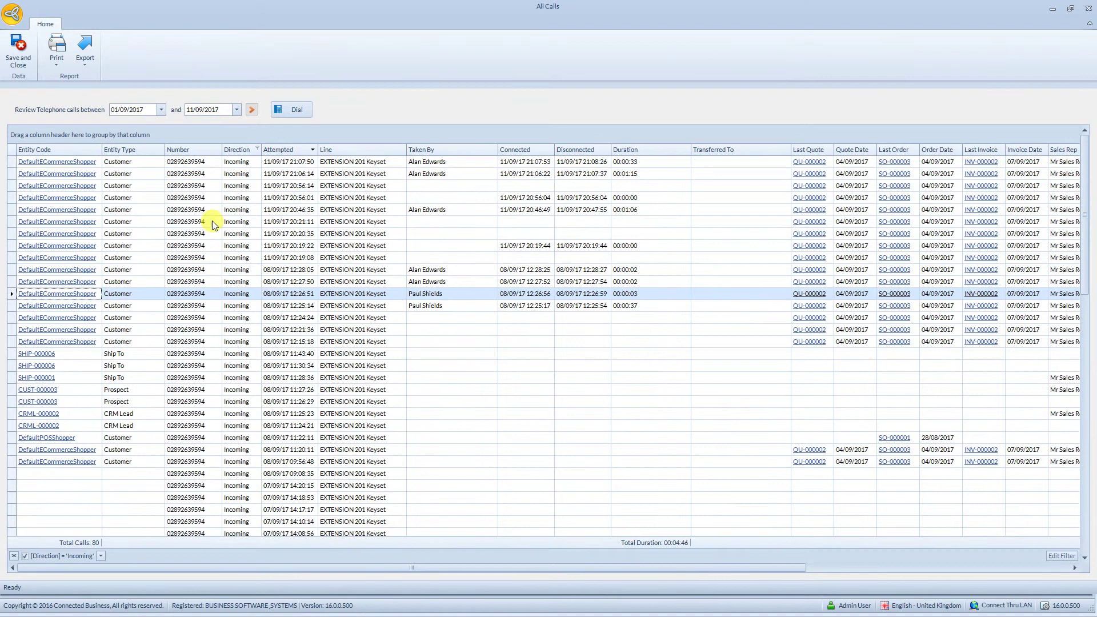
{"action": "left_click", "coordinate": [160, 148]}
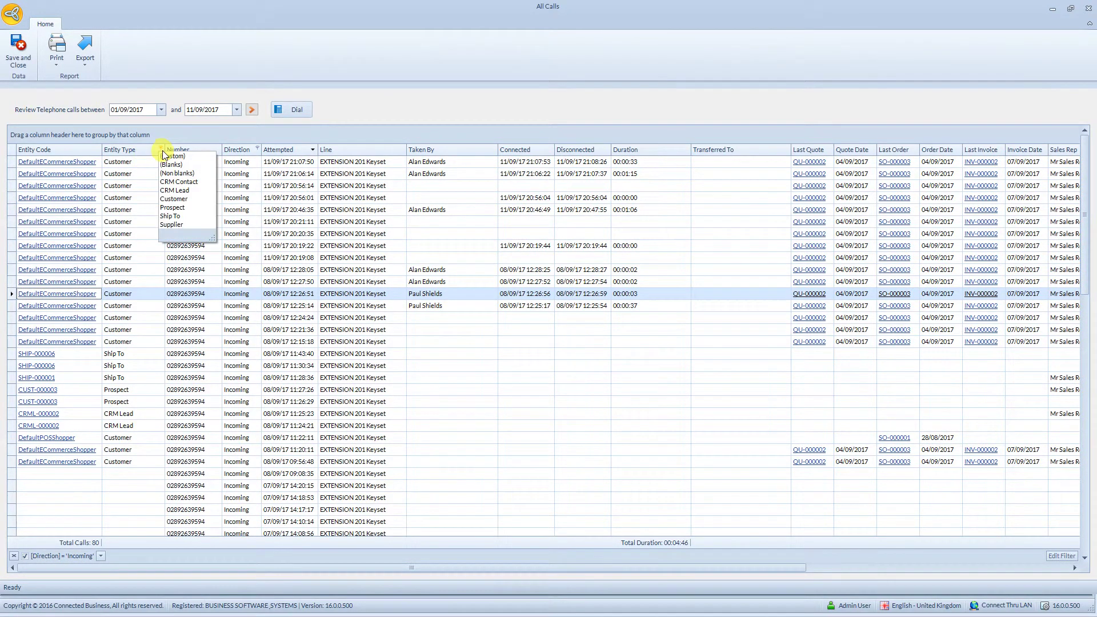
{"action": "left_click", "coordinate": [188, 200]}
{"action": "scroll", "coordinate": [324, 242], "scroll_direction": "up", "scroll_amount": 2}
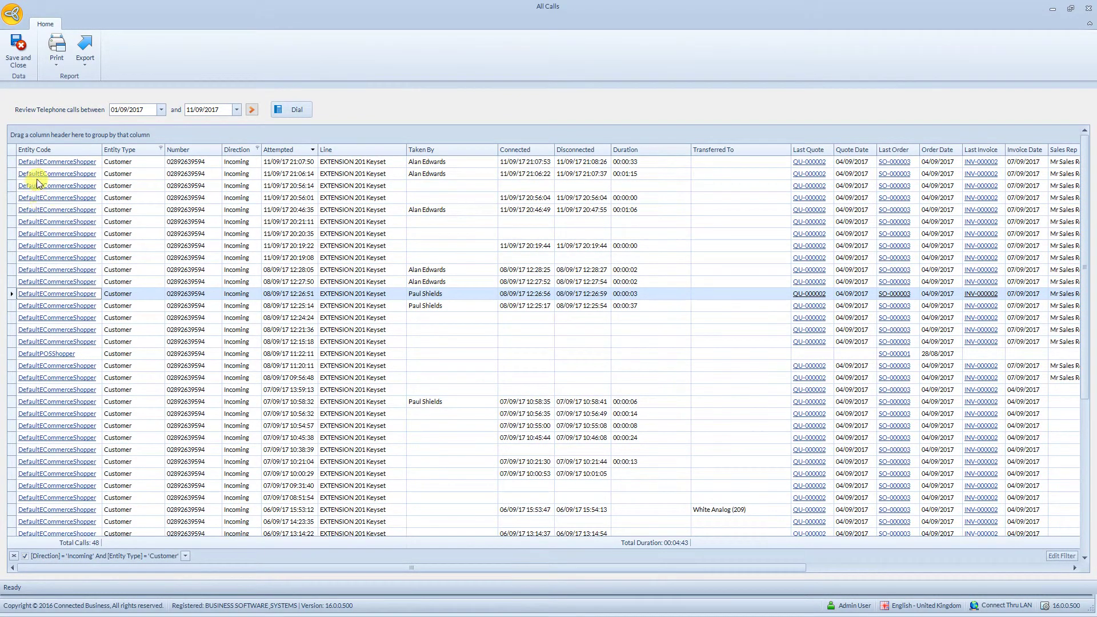
From the 08/09/17 12:26:51 call, view and close the linked customer record, then dial that customer and hang up.
{"action": "left_click", "coordinate": [67, 299]}
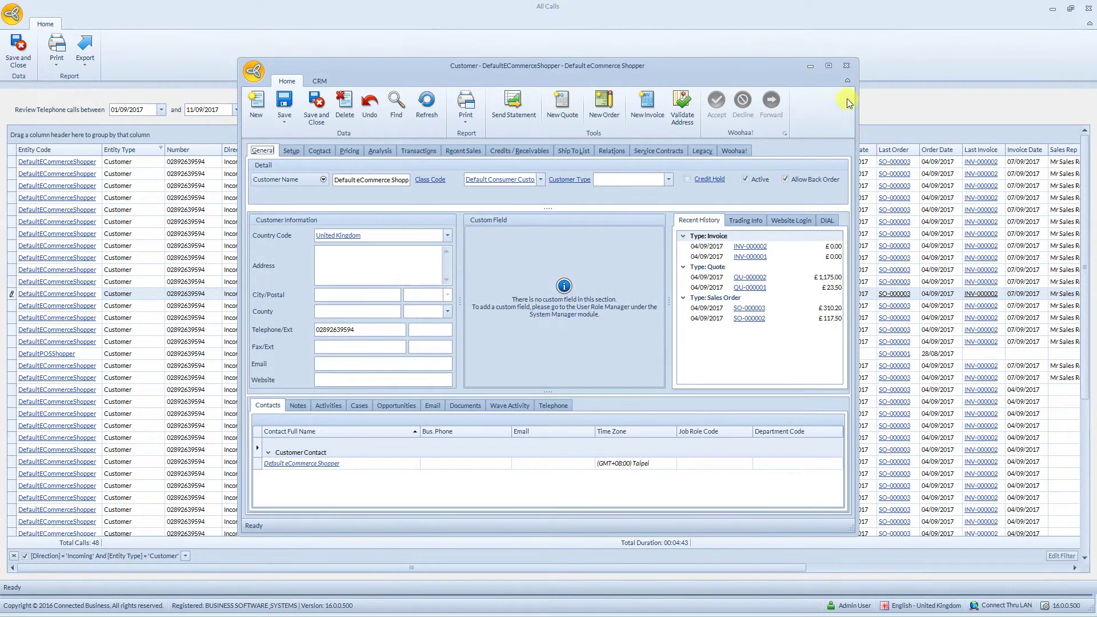
{"action": "left_click", "coordinate": [846, 65]}
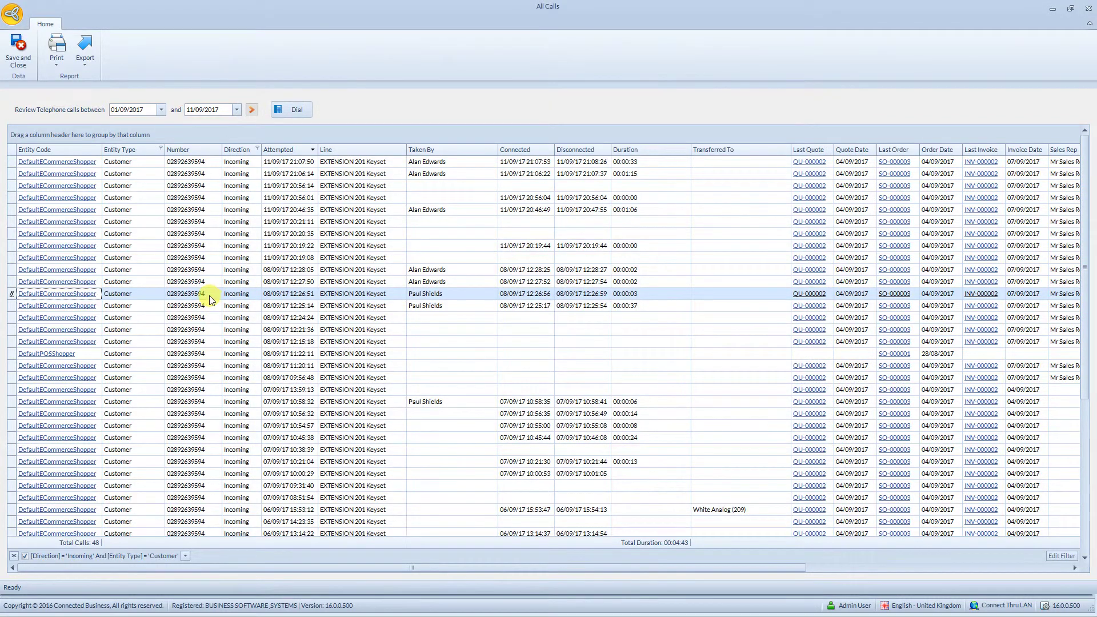
{"action": "left_click", "coordinate": [296, 112]}
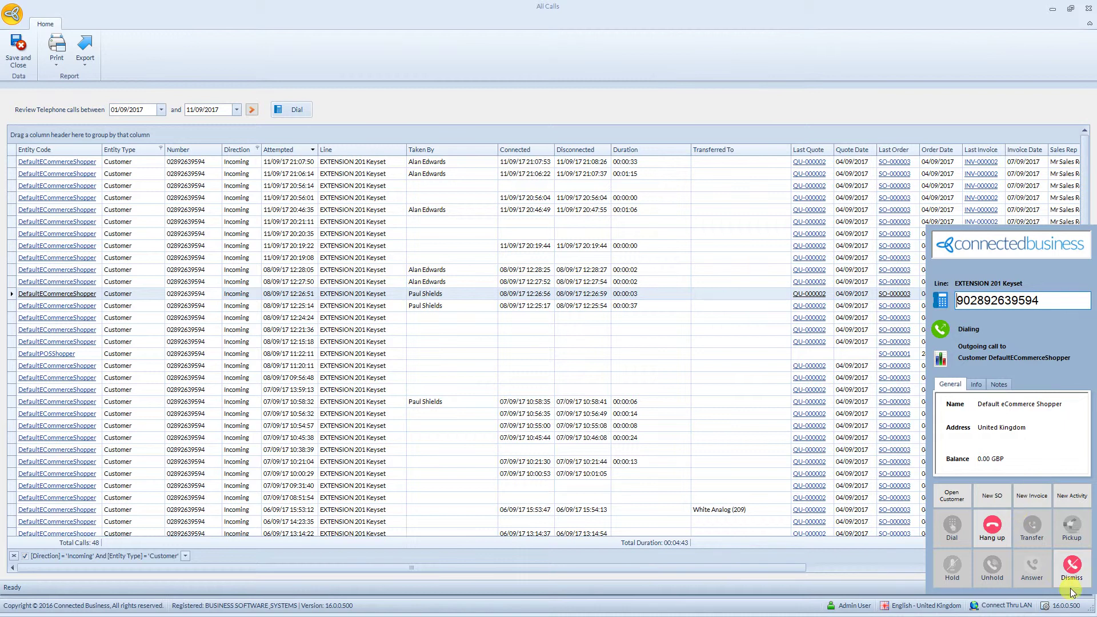
{"action": "left_click", "coordinate": [993, 536]}
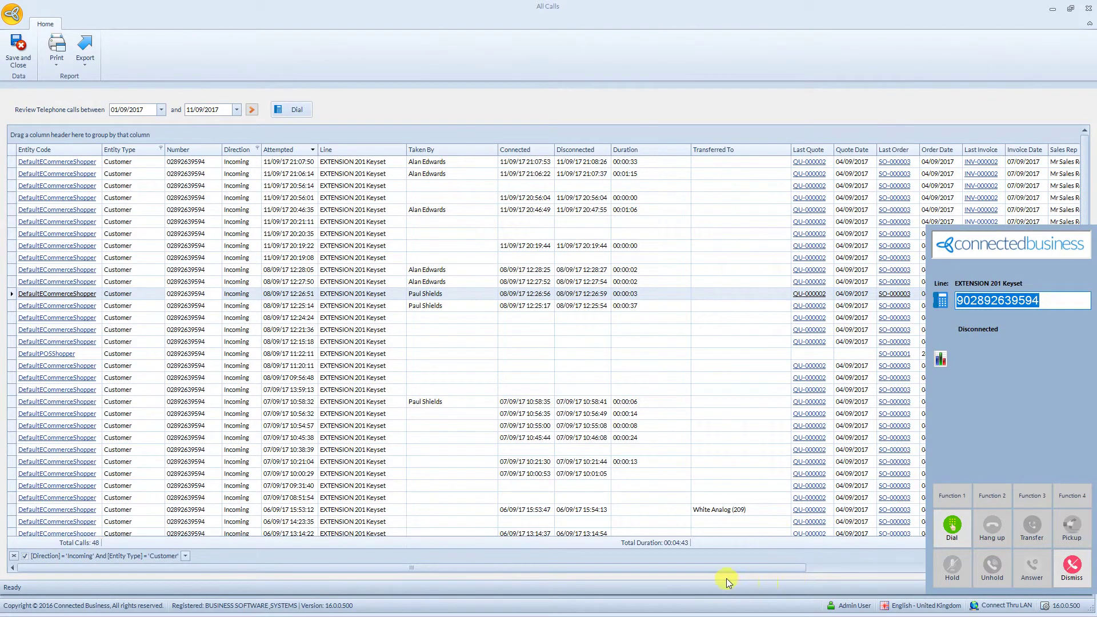
Examine the call list's transfer, sales document and notes columns, selecting the 06/09/17 15:53:12 call transferred to White Analog (209).
{"action": "left_click_drag", "start_coordinate": [745, 567], "coordinate": [887, 573]}
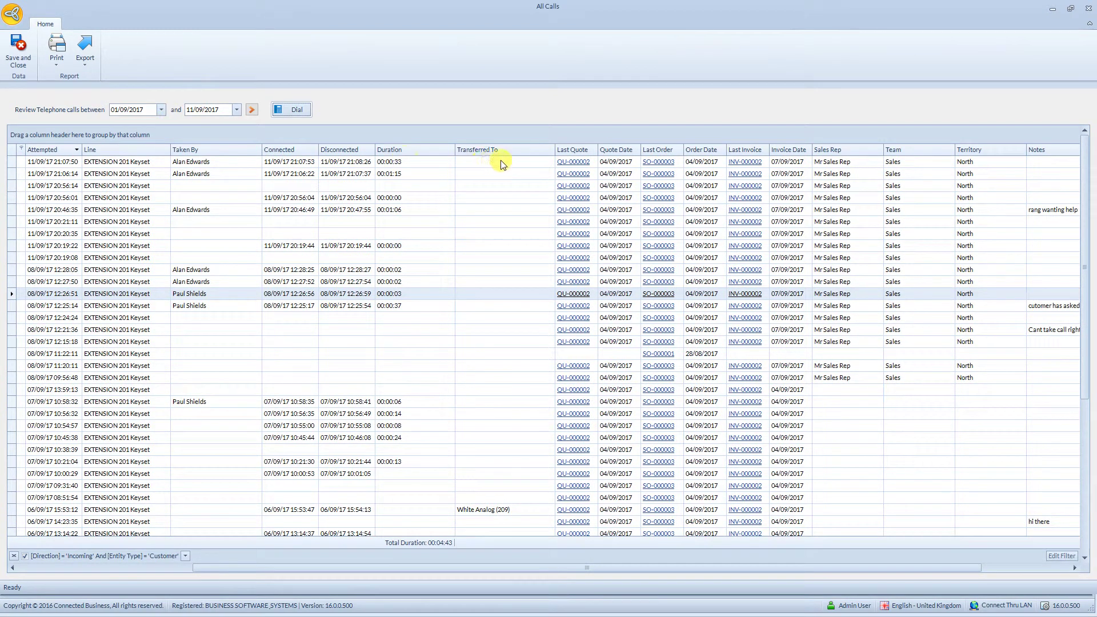
{"action": "left_click", "coordinate": [515, 512]}
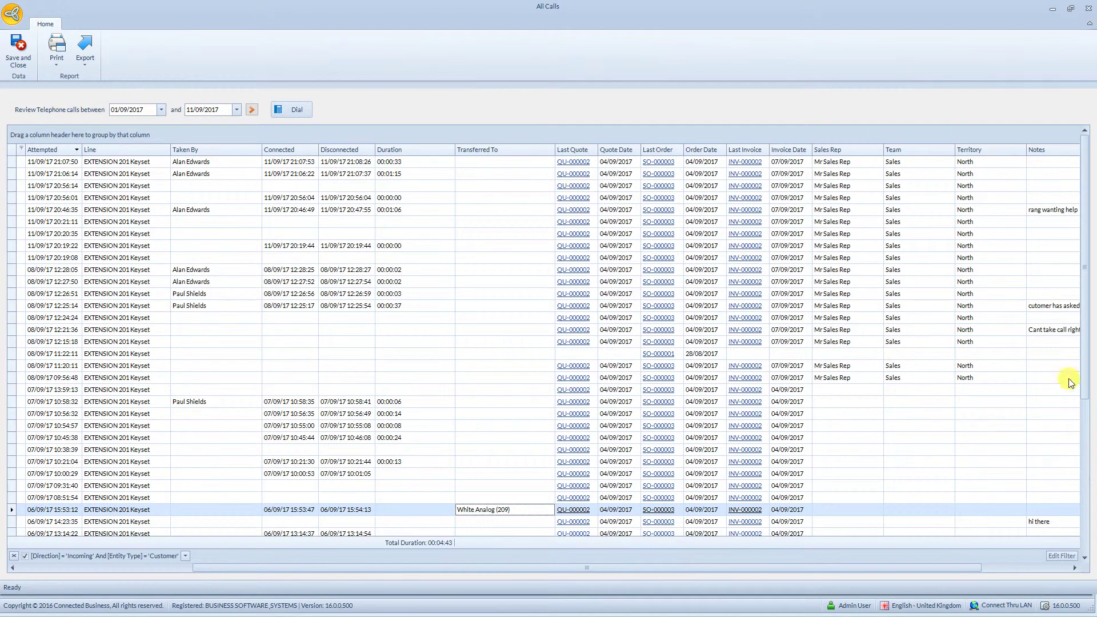
{"action": "left_click_drag", "start_coordinate": [1089, 348], "coordinate": [1060, 281]}
Sort the filtered call list by Order Date in descending order.
{"action": "left_click", "coordinate": [722, 148]}
{"action": "left_click", "coordinate": [712, 148]}
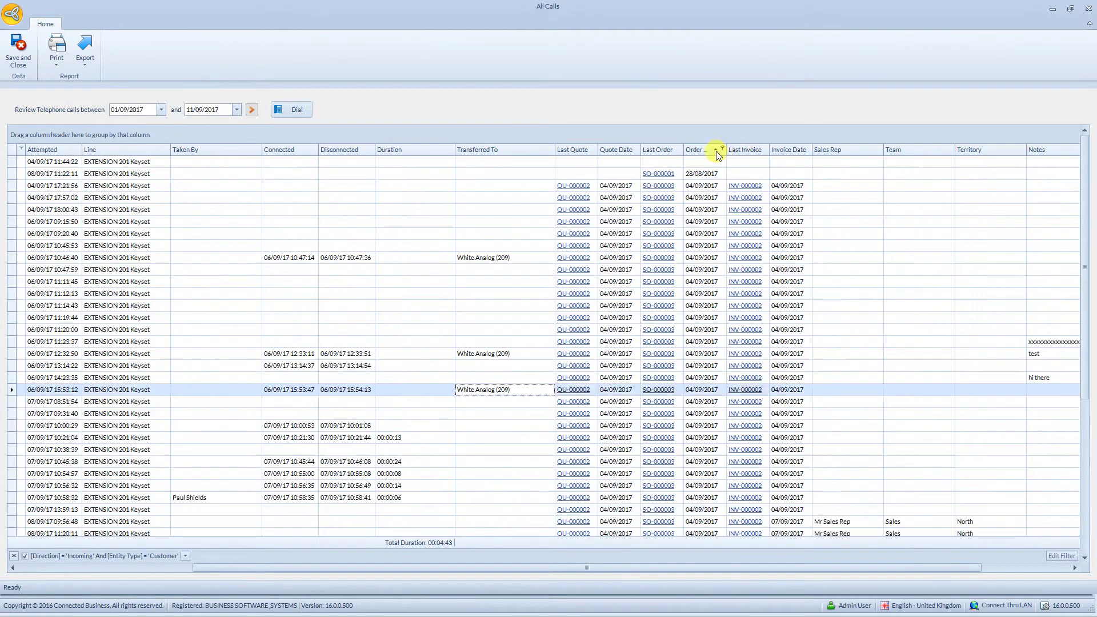
{"action": "left_click", "coordinate": [724, 149]}
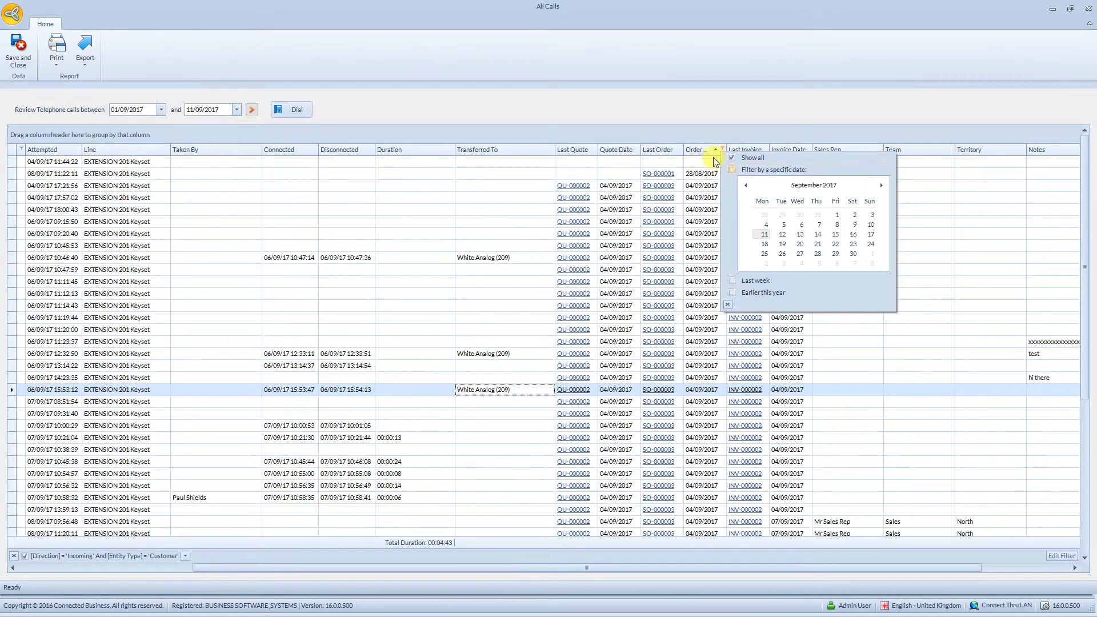
{"action": "left_click", "coordinate": [706, 152]}
{"action": "left_click", "coordinate": [704, 149]}
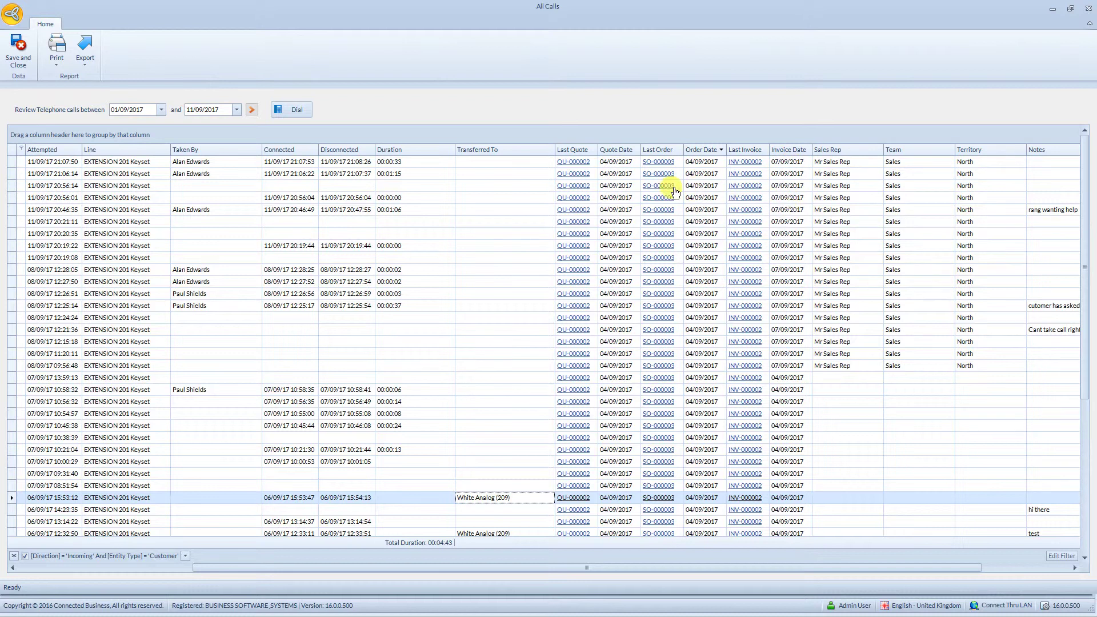
Examine the Sales Rep, Team, Territory and full Notes columns of the call list.
{"action": "left_click", "coordinate": [880, 149]}
{"action": "left_click", "coordinate": [880, 149]}
{"action": "left_click_drag", "start_coordinate": [976, 567], "coordinate": [1067, 567]}
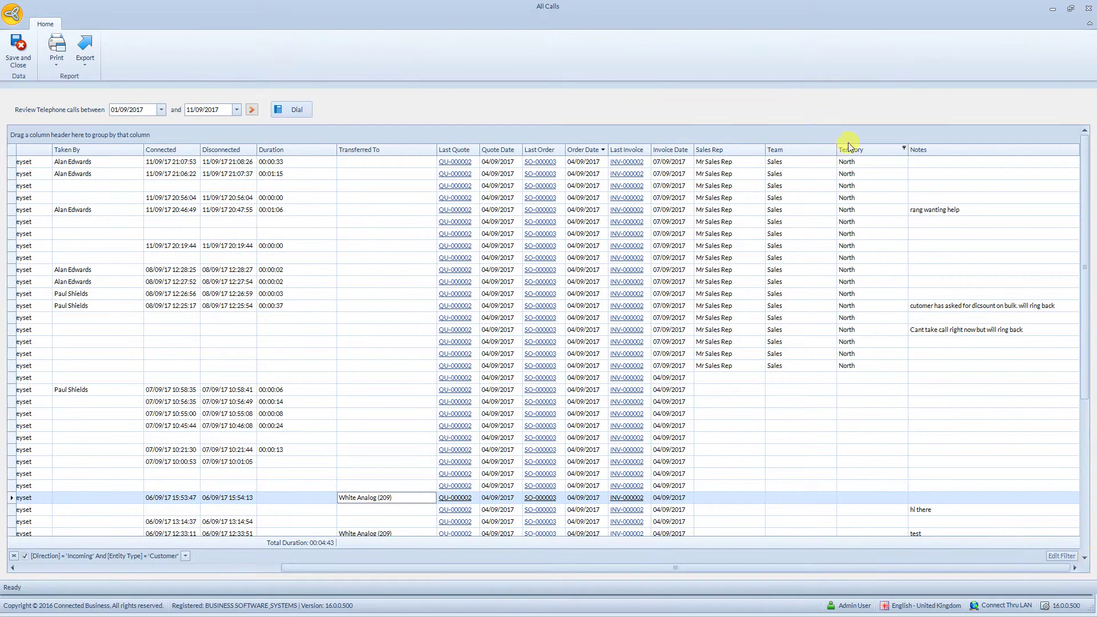
Move the Notes column between Duration and Transferred To in the call list, and review the rearranged calls.
{"action": "left_click_drag", "start_coordinate": [966, 150], "coordinate": [348, 155]}
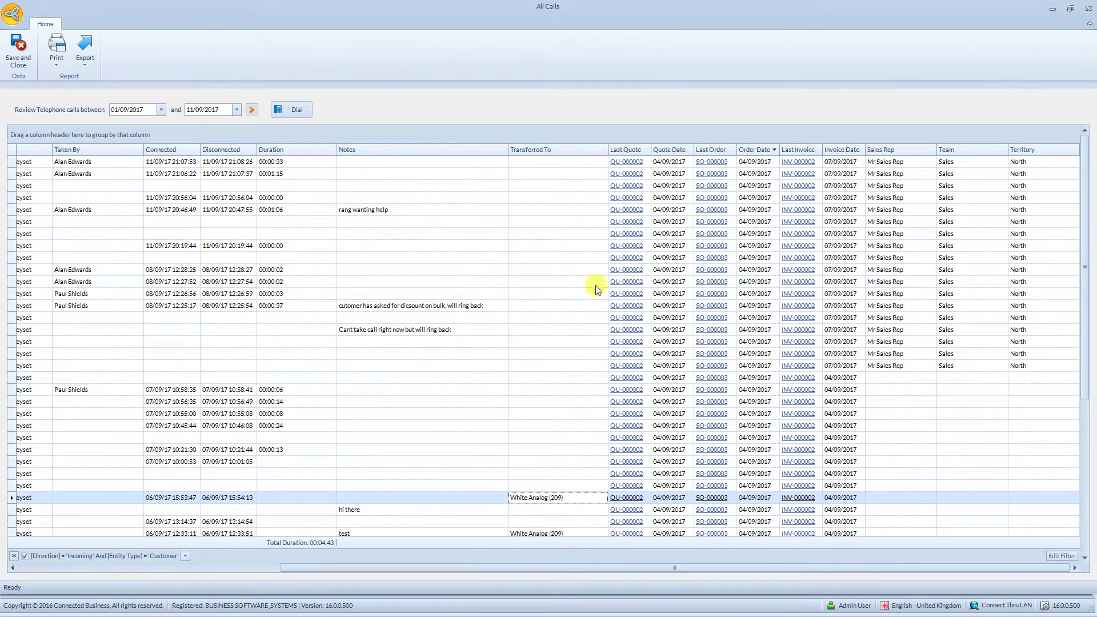
{"action": "scroll", "coordinate": [586, 285], "scroll_direction": "down", "scroll_amount": 3}
{"action": "scroll", "coordinate": [586, 284], "scroll_direction": "down", "scroll_amount": 3}
{"action": "scroll", "coordinate": [583, 286], "scroll_direction": "up", "scroll_amount": 6}
{"action": "left_click_drag", "start_coordinate": [722, 567], "coordinate": [377, 571]}
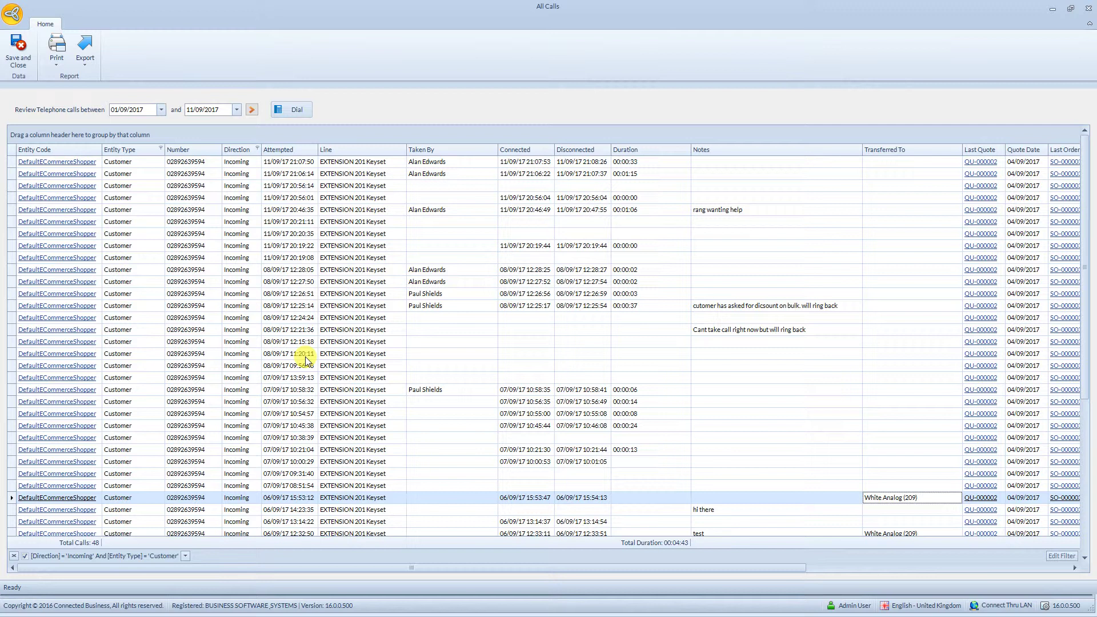
Check the call list's Excel export save dialog and the available export formats, leaving both without exporting.
{"action": "left_click", "coordinate": [87, 58]}
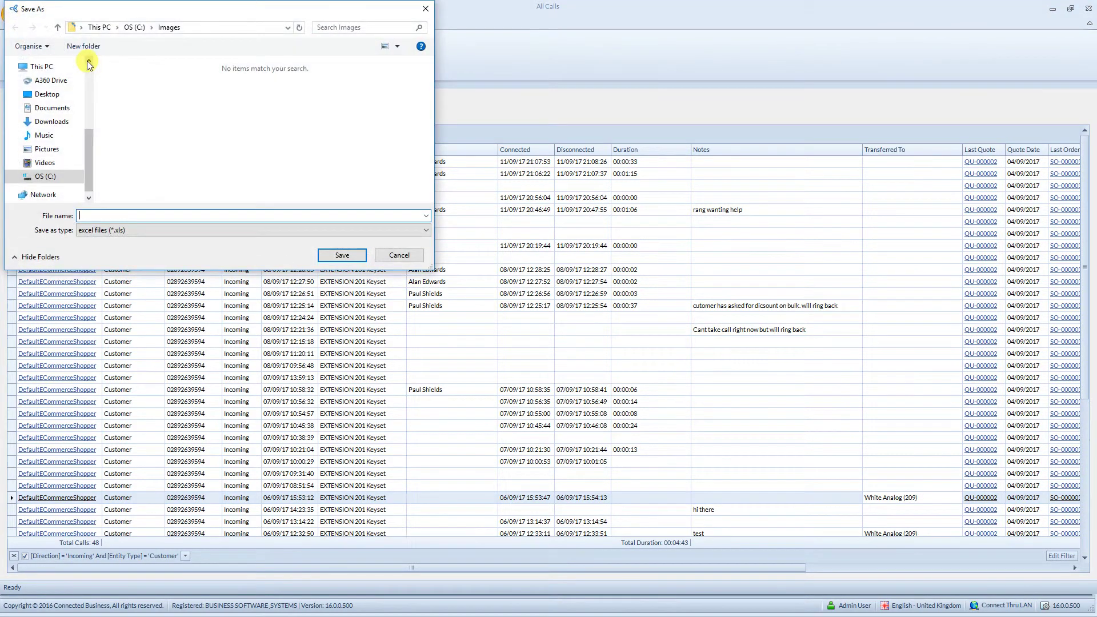
{"action": "left_click", "coordinate": [425, 8]}
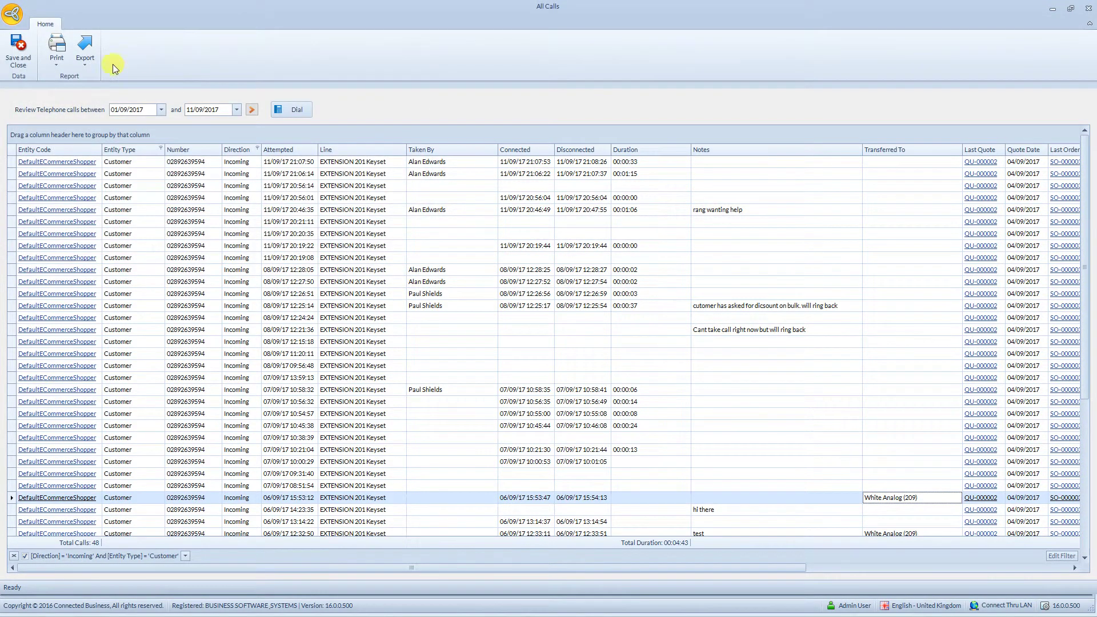
{"action": "left_click", "coordinate": [86, 65]}
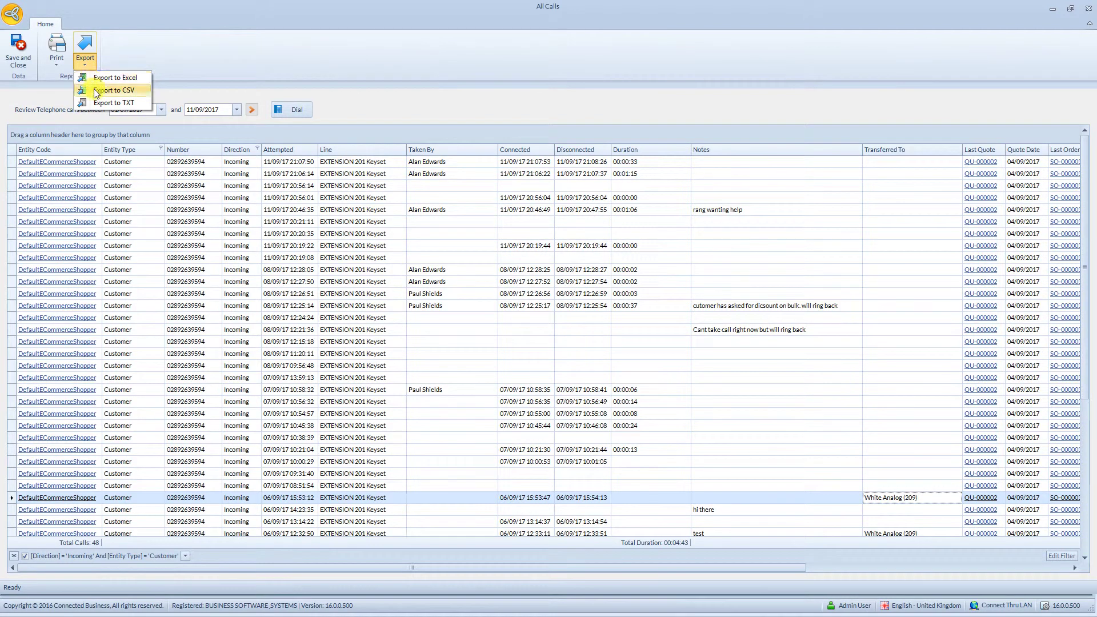
{"action": "left_click", "coordinate": [172, 46]}
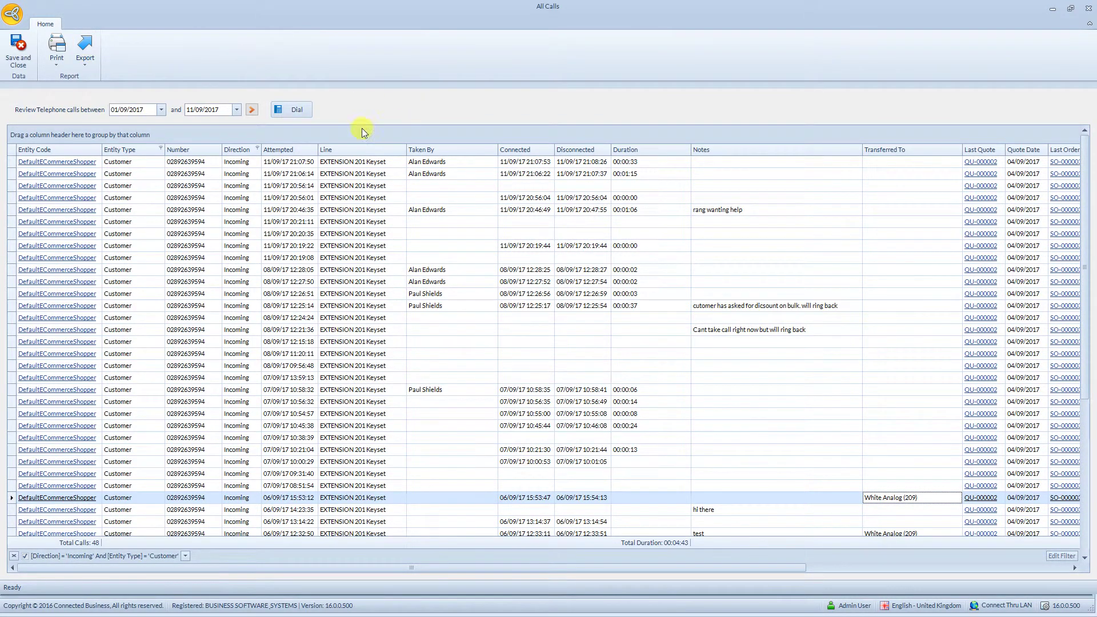
Close the all-calls list, switch to the running PowerPoint slide show and advance past the Key Benefits slide.
{"action": "left_click", "coordinate": [1088, 8]}
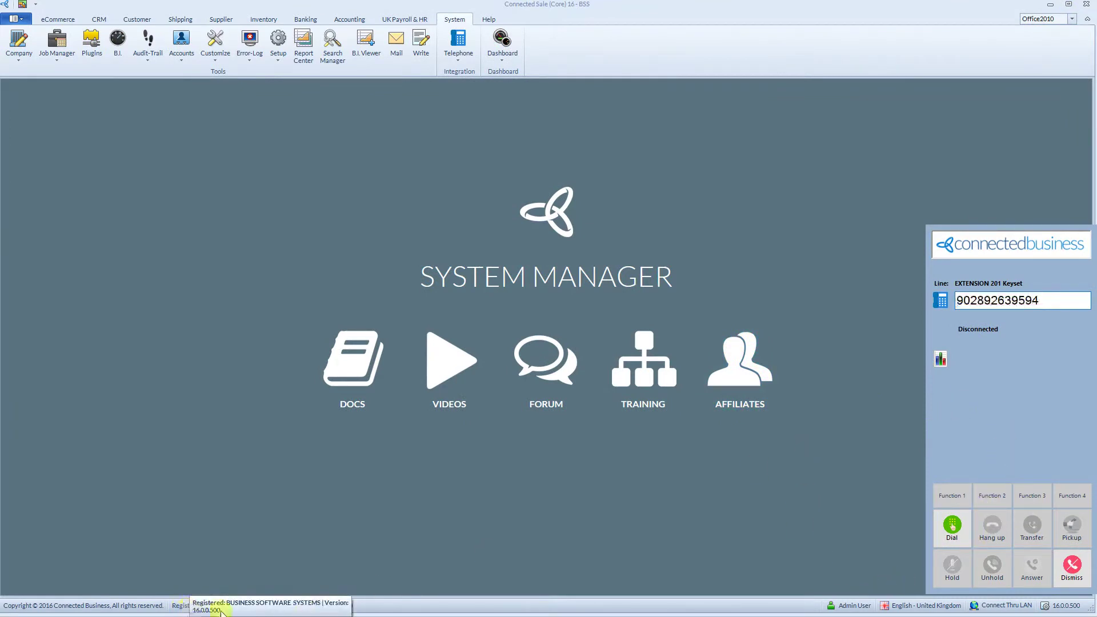
{"action": "key", "text": "super"}
{"action": "left_click", "coordinate": [518, 607]}
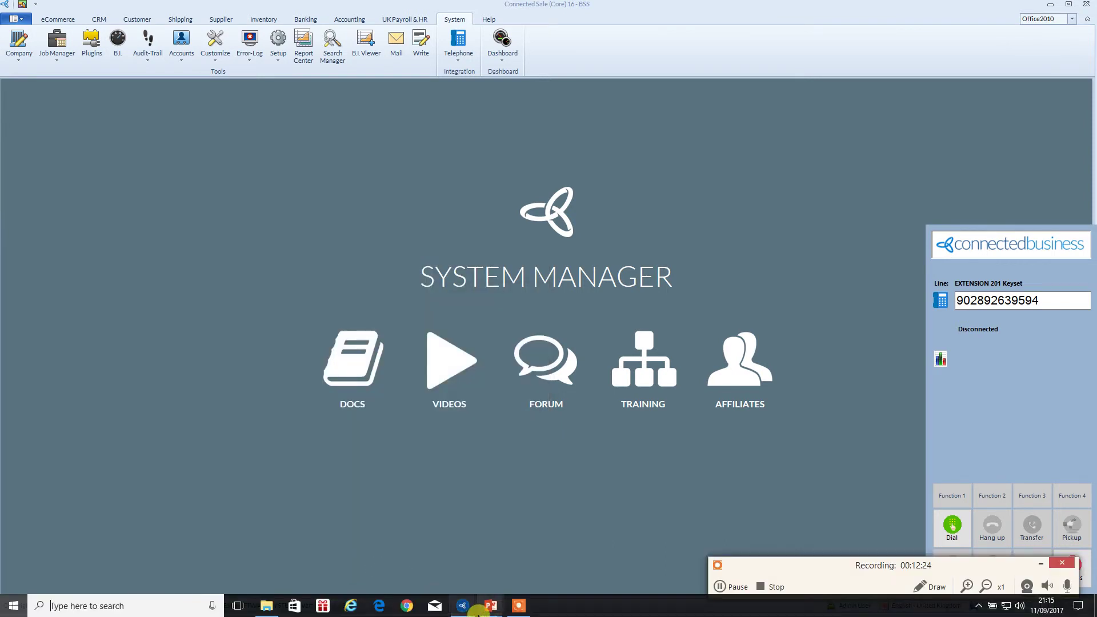
{"action": "key", "text": "super"}
{"action": "mouse_move", "coordinate": [490, 606]}
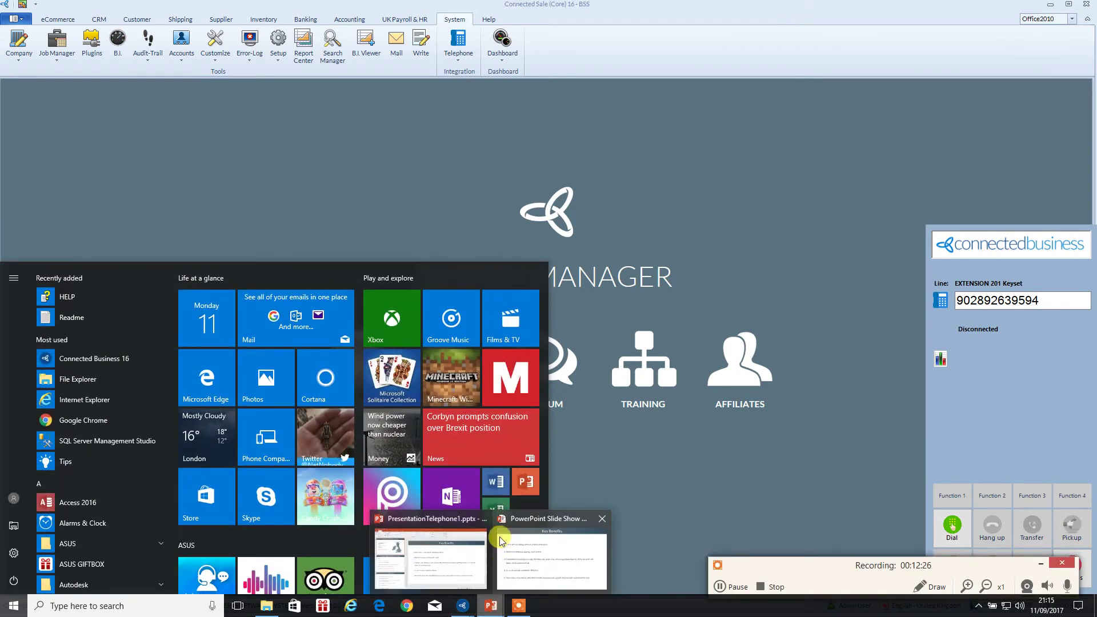
{"action": "left_click", "coordinate": [550, 578]}
{"action": "key", "text": "Right"}
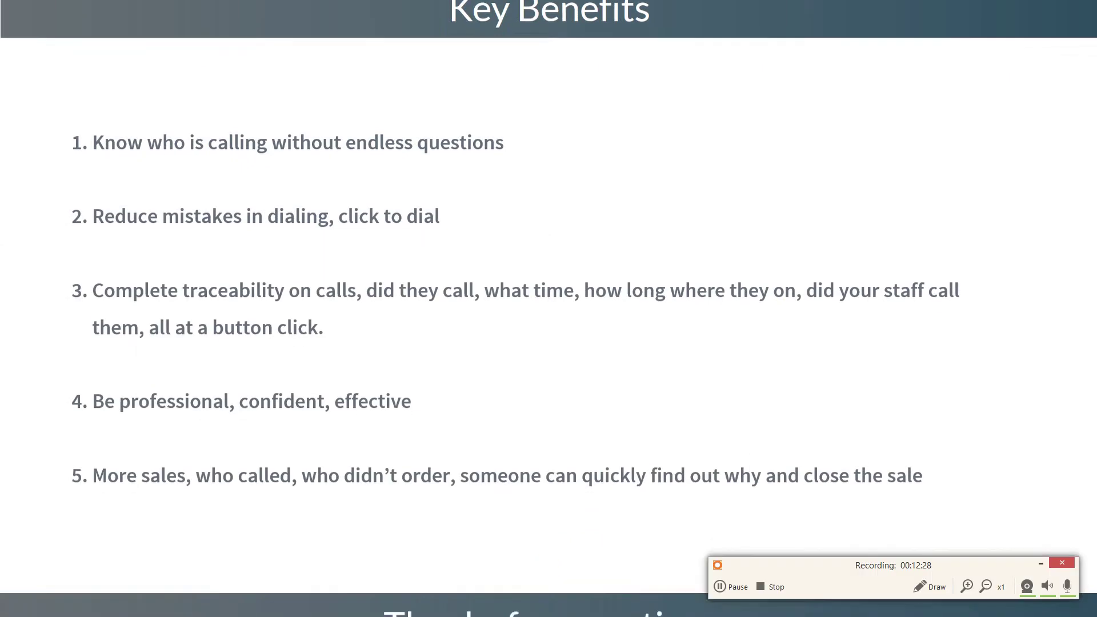